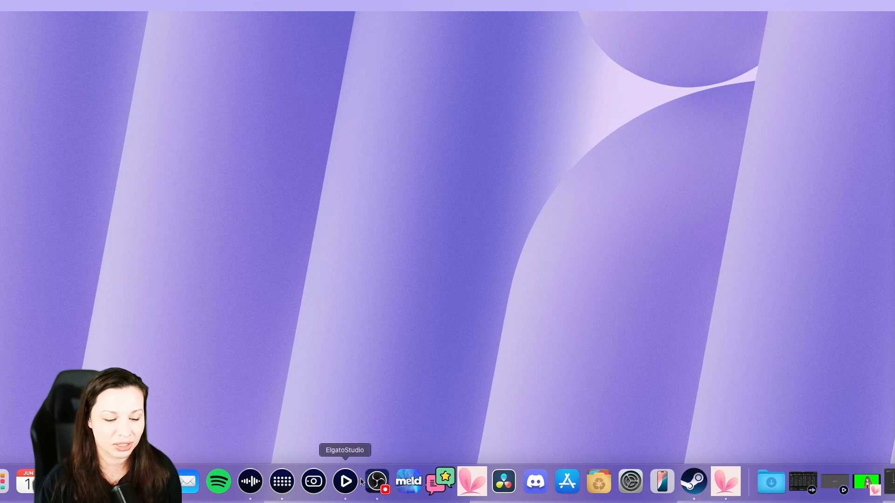
Open Stream Deck, show the virtual Stream Deck's keys on the desktop, and minimize the configuration window
click(279, 481)
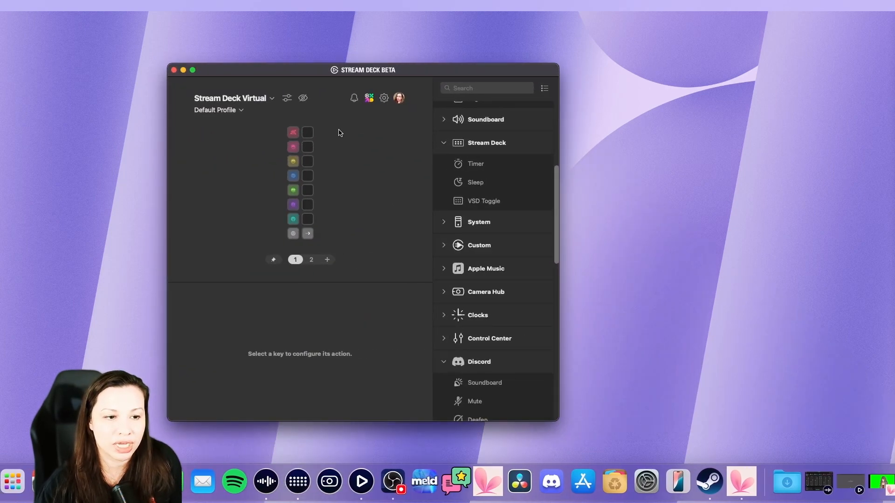
click(303, 99)
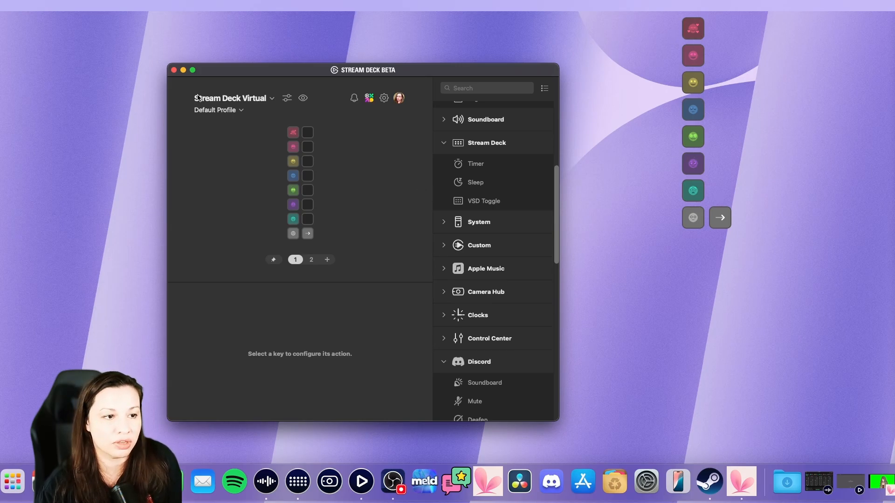
click(183, 70)
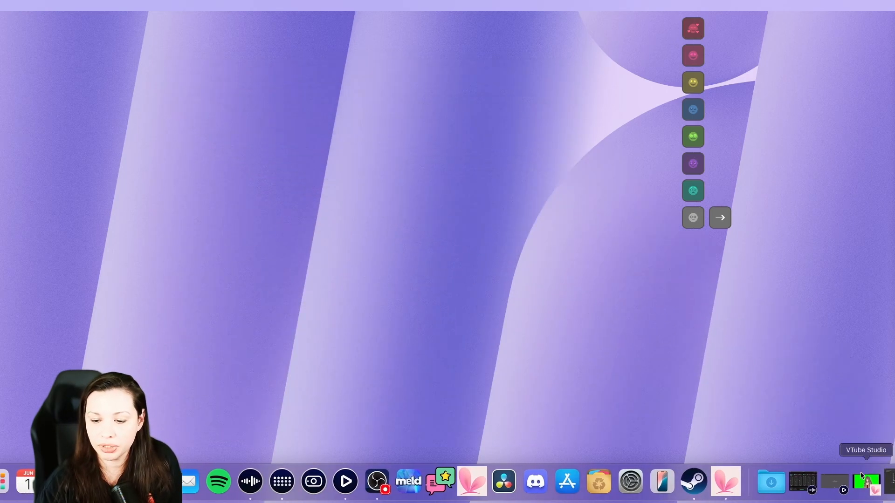
Switch to VTube Studio and bring up its on-screen controls
click(863, 483)
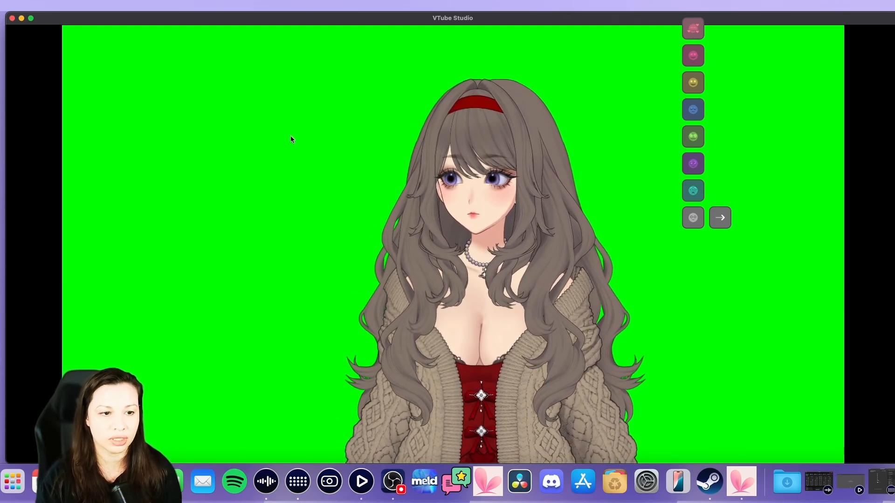
double_click(279, 199)
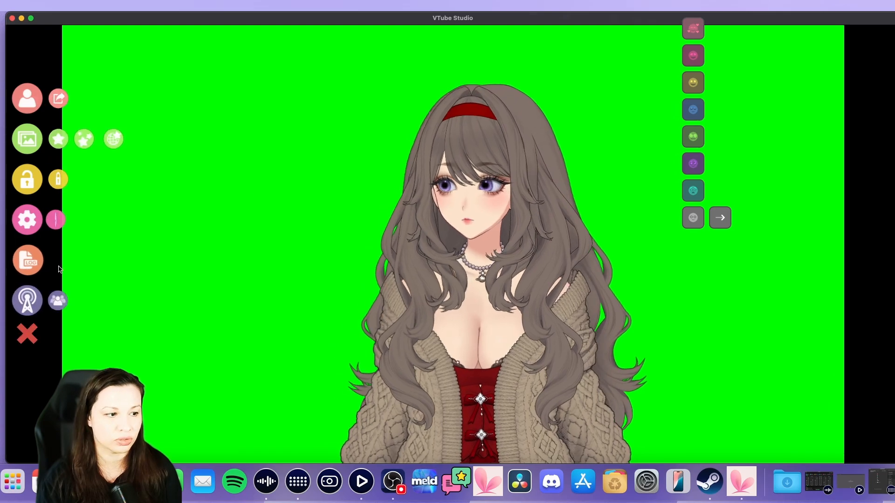
Try background_7 behind the avatar, followed by background_6
click(29, 139)
scroll(364, 270, down, 5)
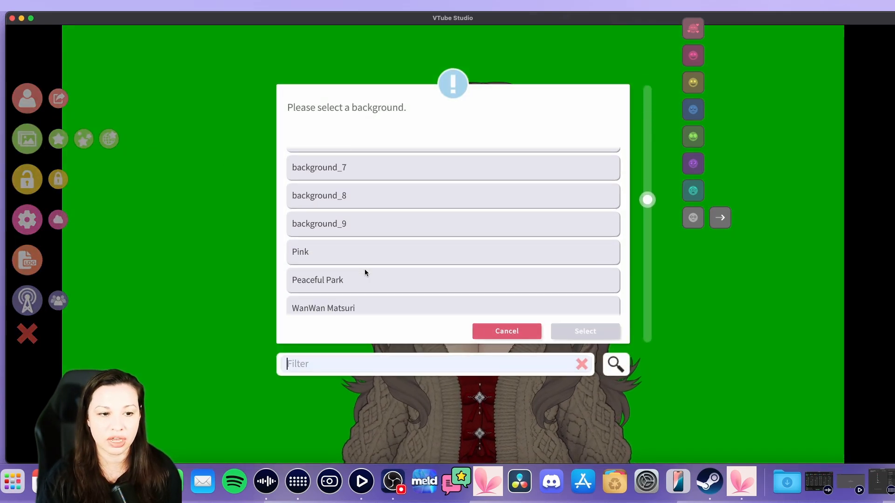
click(393, 205)
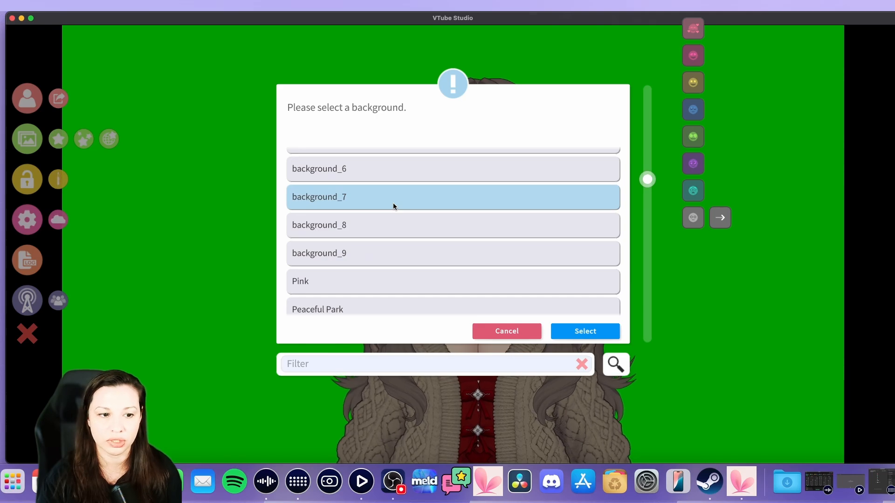
click(562, 333)
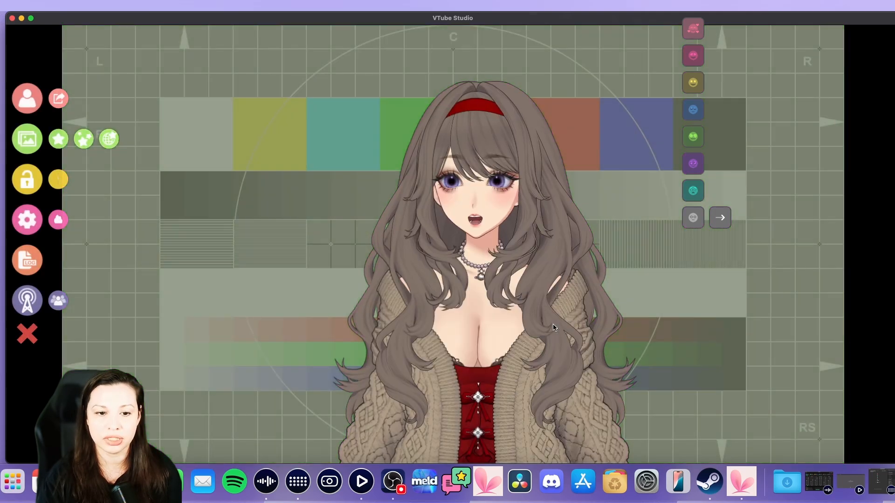
click(31, 143)
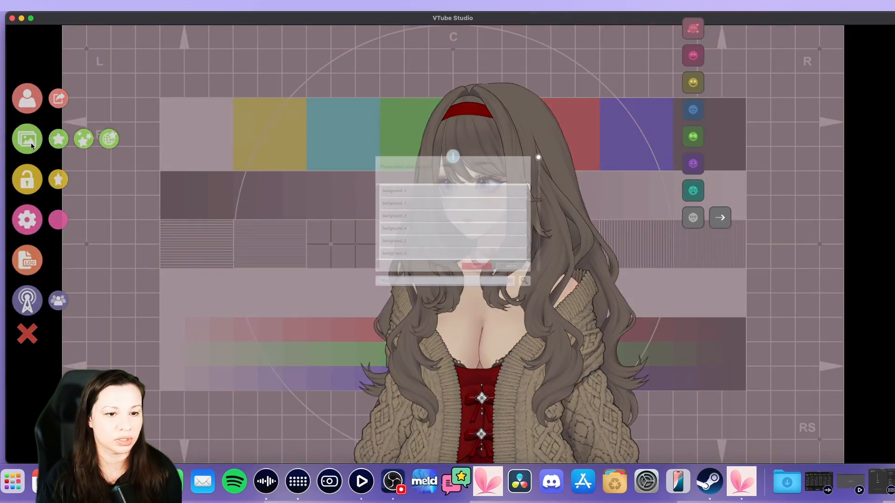
click(362, 301)
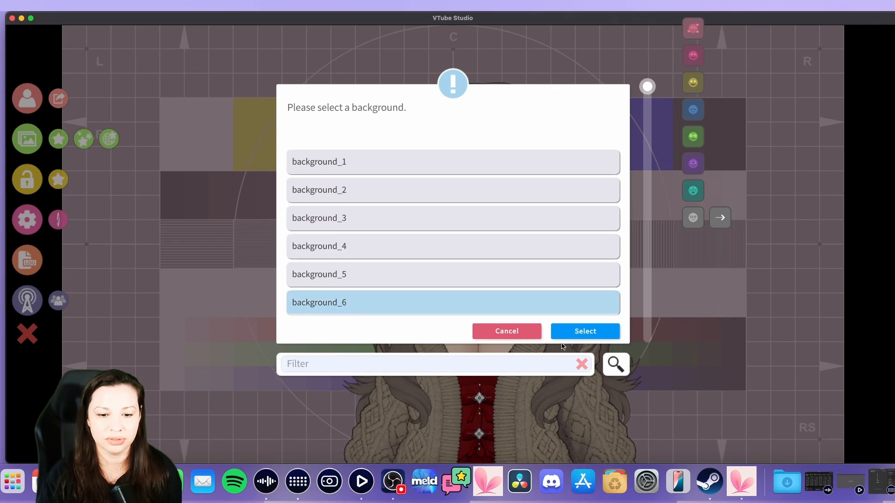
click(584, 331)
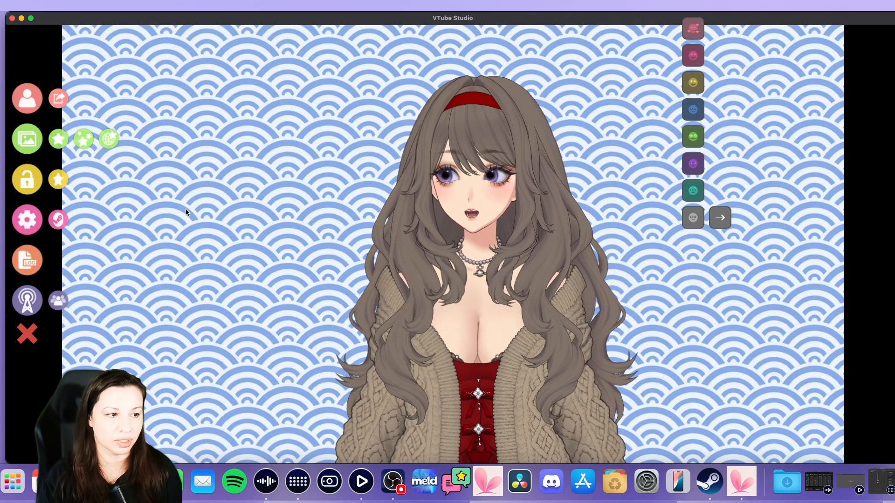
Try background_1 behind the avatar, followed by background_2
click(27, 139)
click(352, 166)
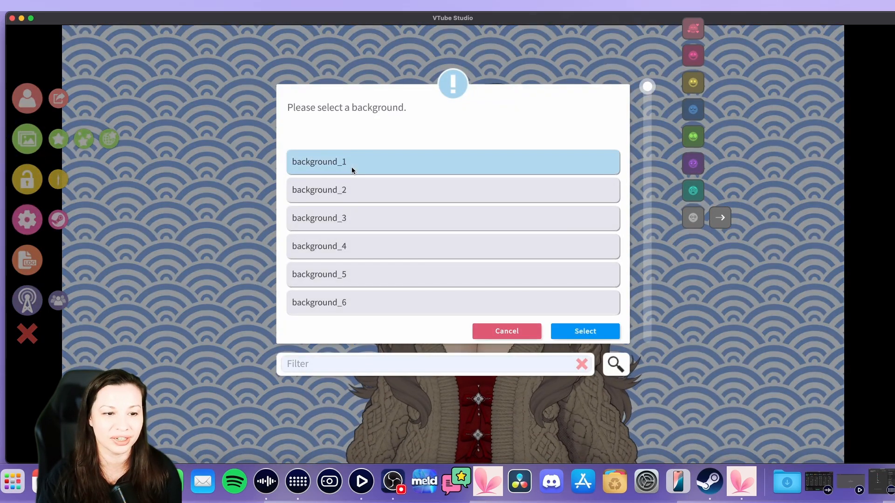
click(601, 332)
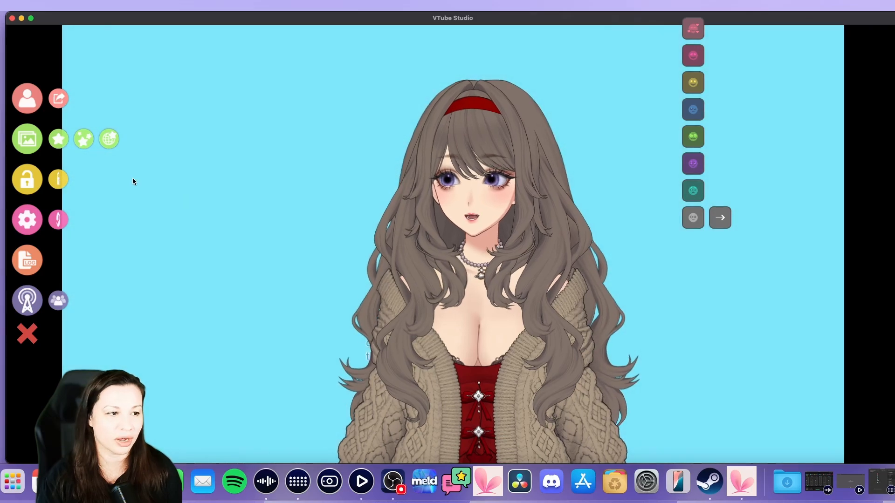
click(29, 140)
click(351, 196)
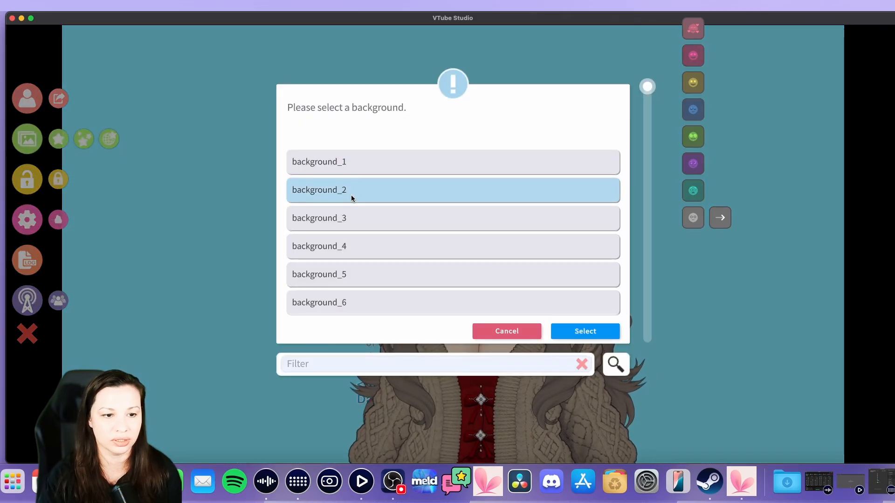
click(576, 332)
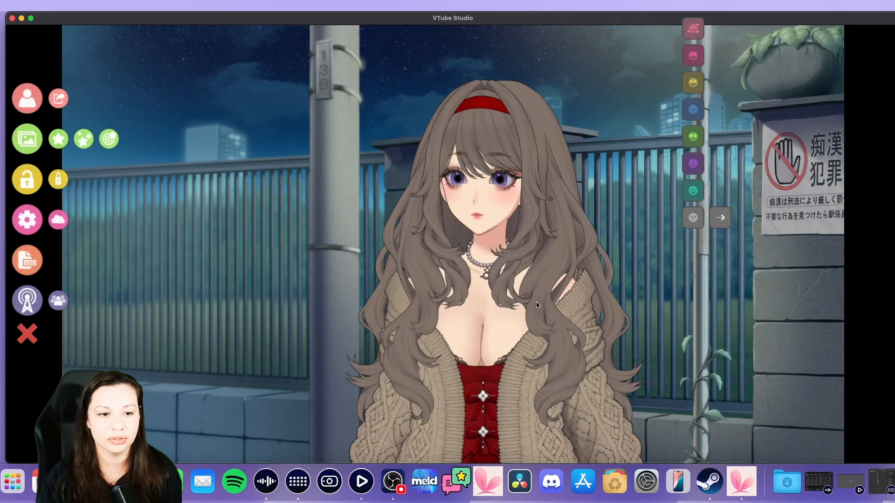
Try background_3 behind the avatar, followed by background_4
click(34, 137)
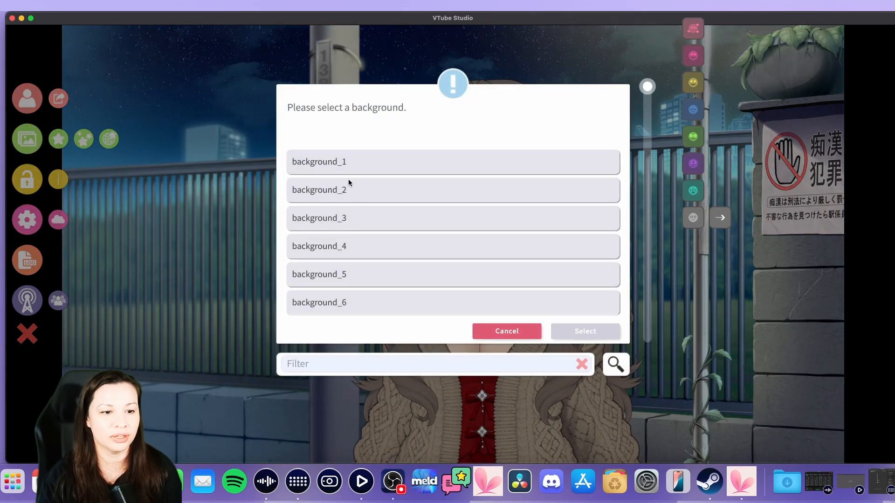
click(363, 217)
click(585, 332)
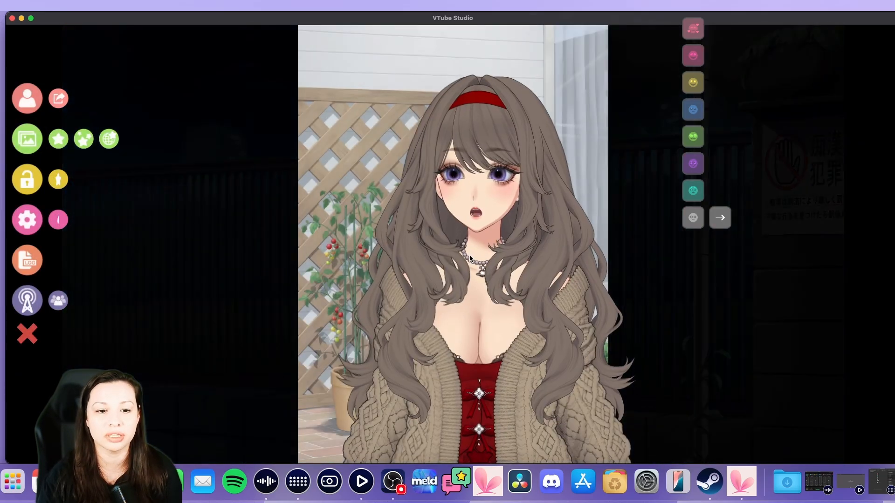
click(29, 139)
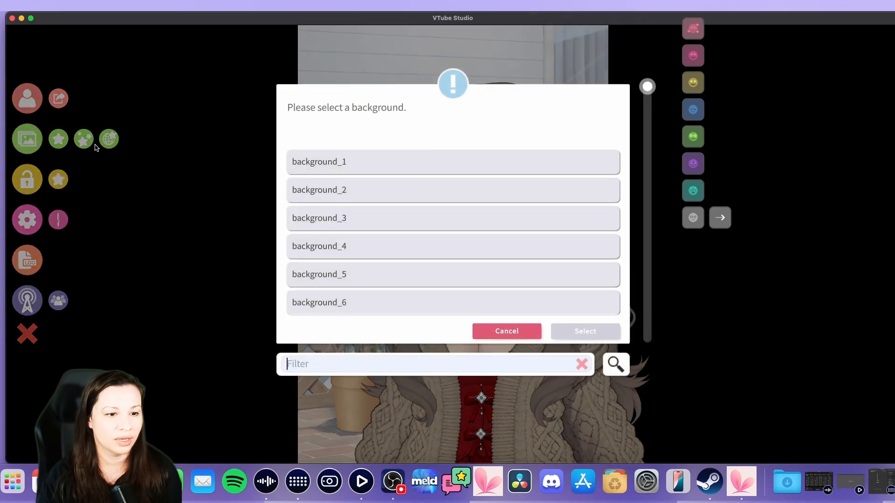
click(365, 251)
click(584, 332)
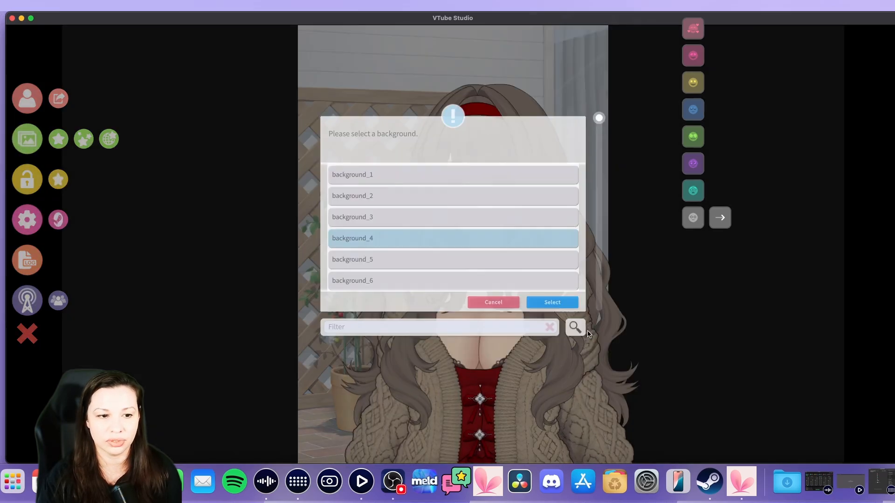
Try background_5 behind the avatar, followed by background_6
click(27, 139)
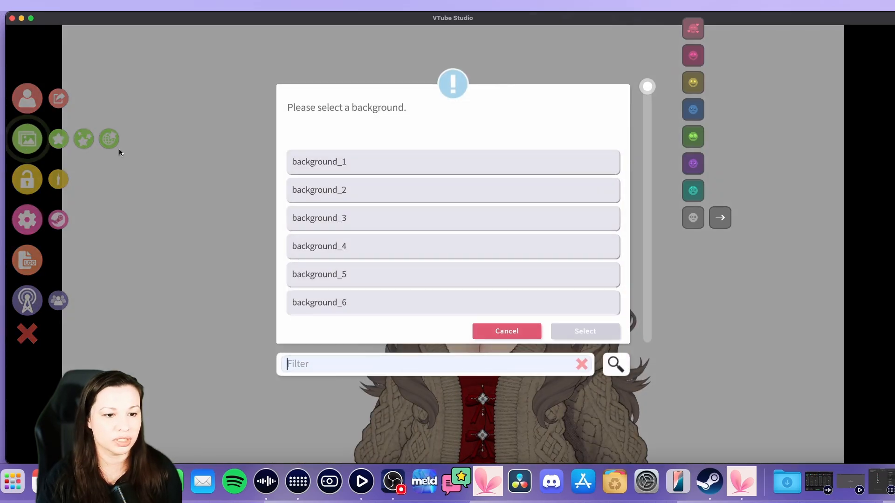
click(358, 281)
click(576, 329)
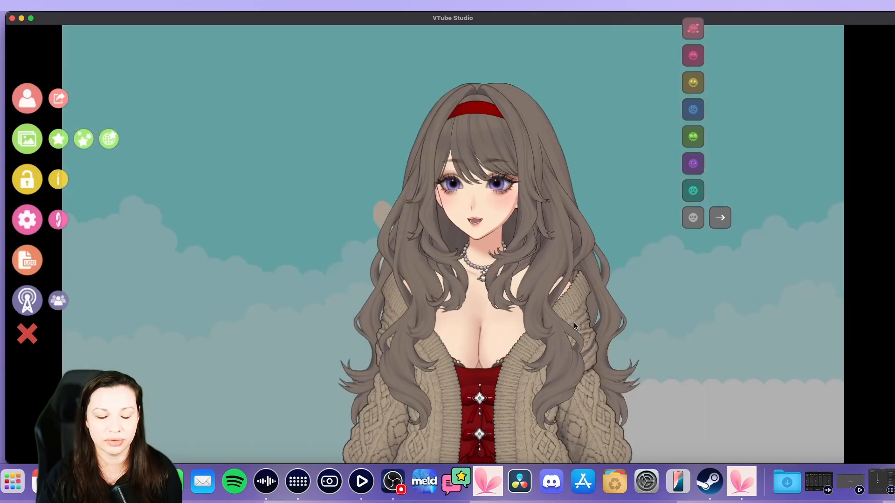
click(27, 139)
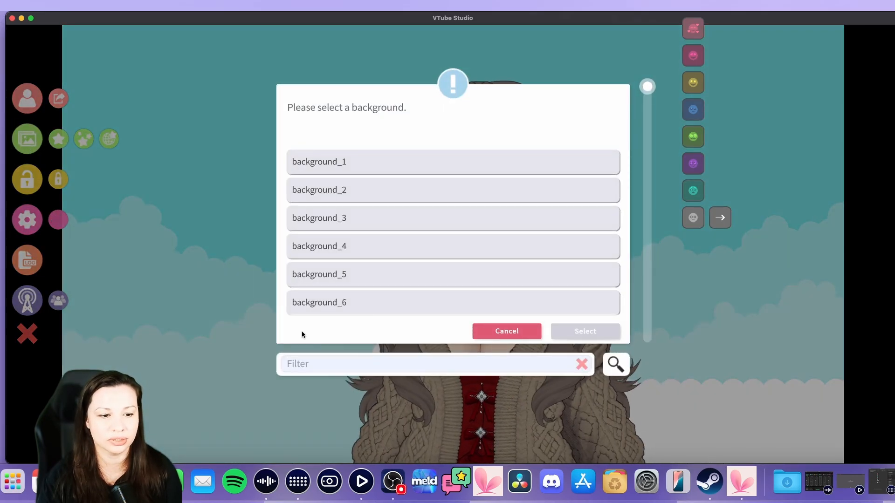
scroll(364, 286, down, 2)
click(366, 249)
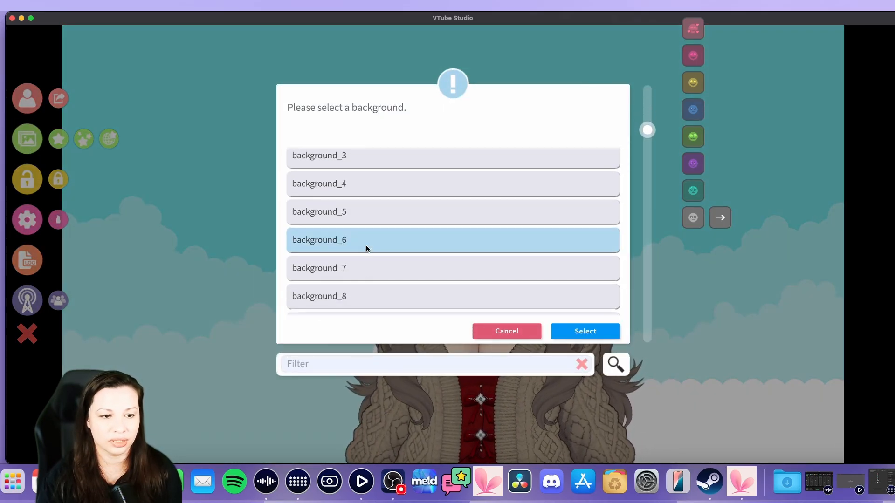
click(605, 334)
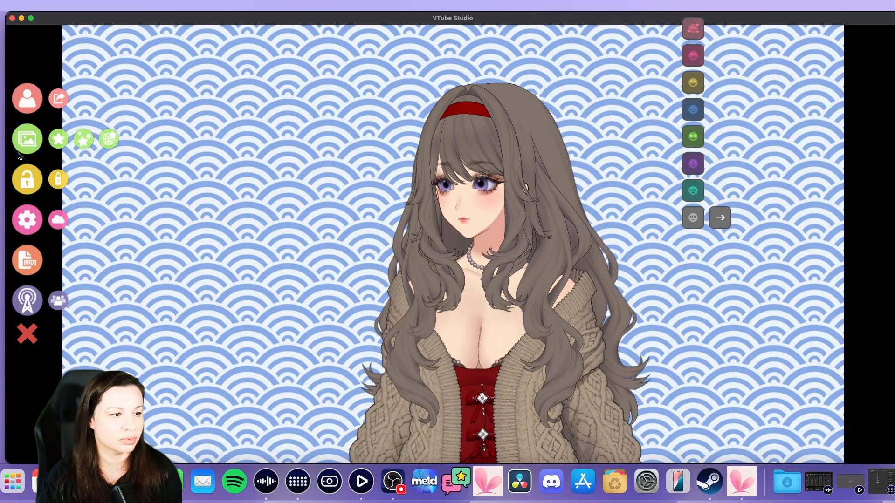
Change the avatar's backdrop to background_7
click(23, 148)
scroll(445, 245, down, 3)
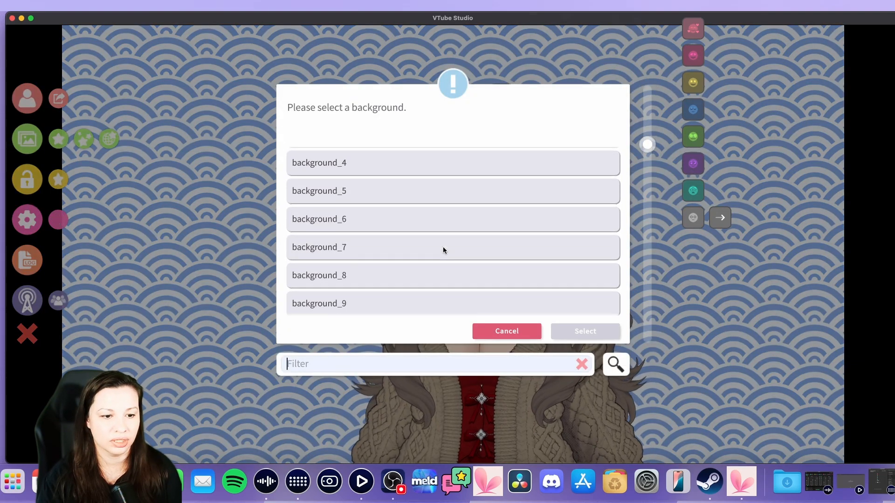
click(380, 249)
click(582, 332)
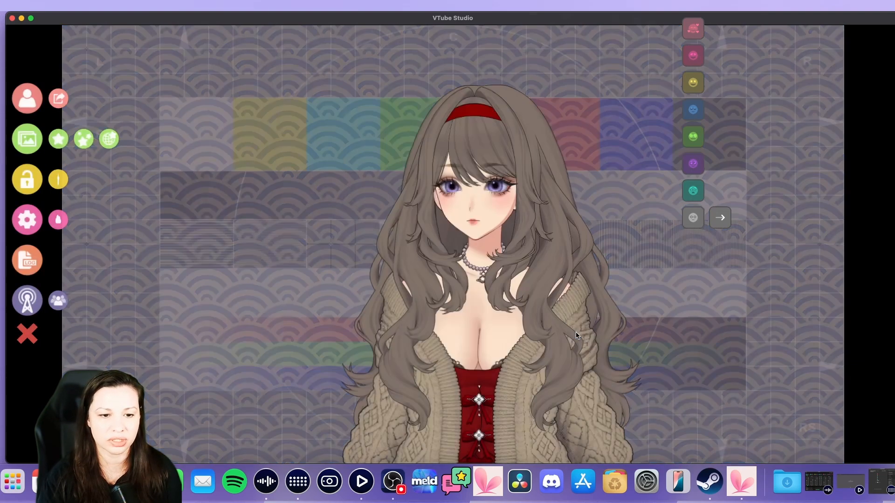
Set the background to the green background_8 and hide VTube Studio's on-screen controls
click(42, 147)
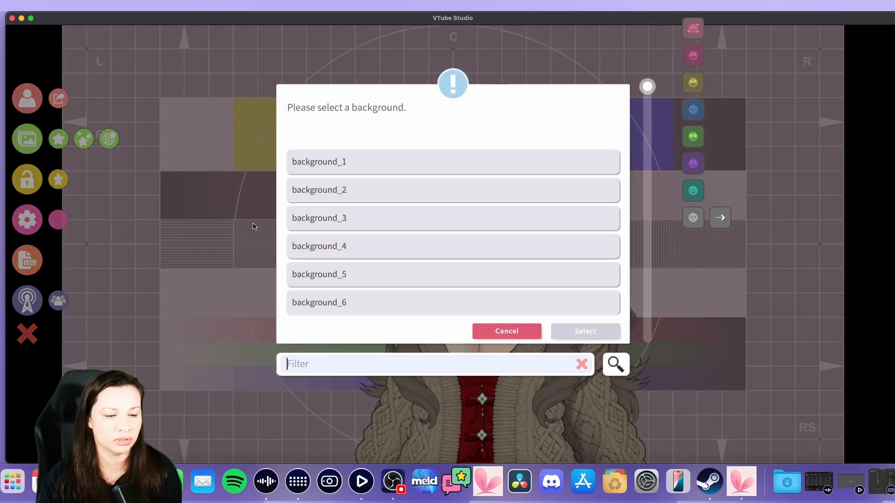
scroll(352, 286, down, 2)
click(344, 296)
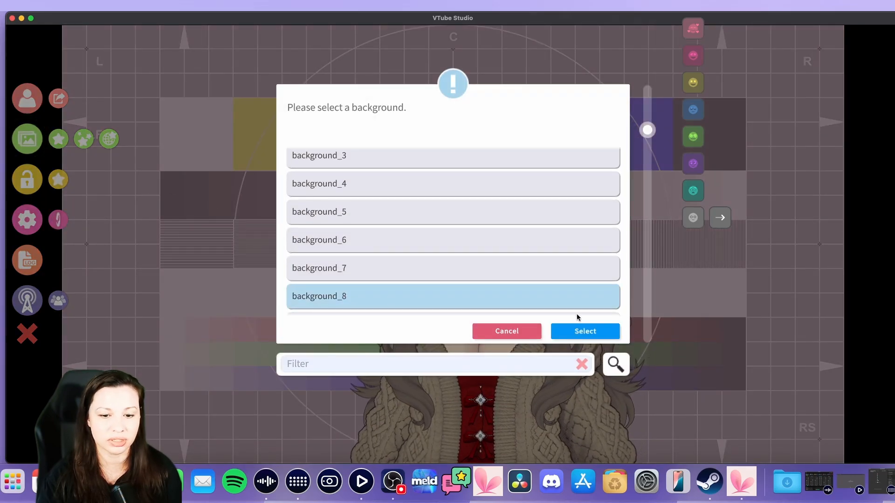
click(585, 331)
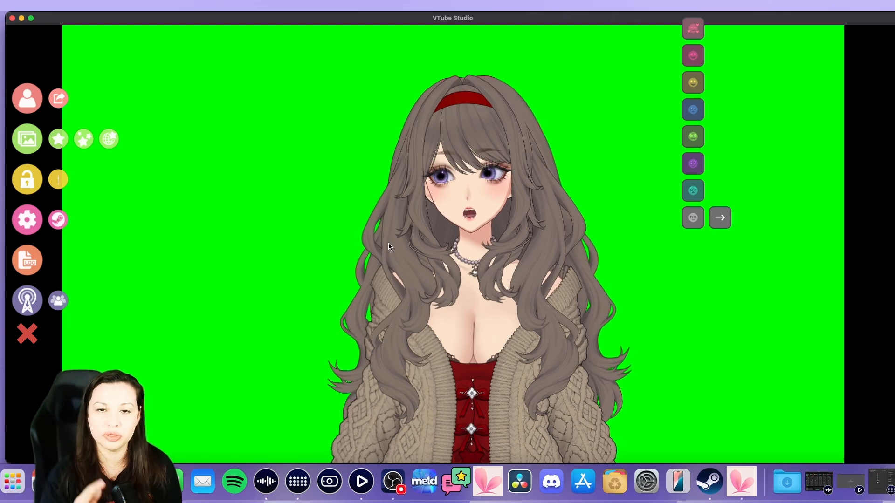
click(27, 334)
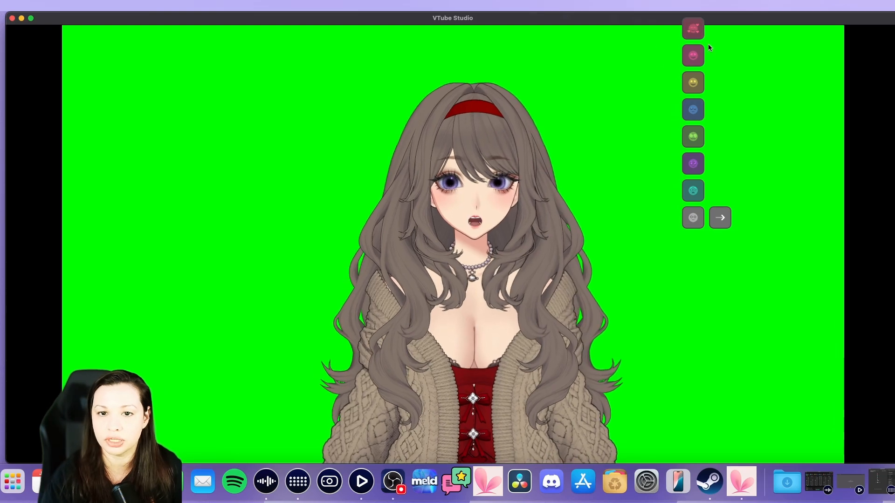
Toggle the avatar's heart expression and then its sparkle expression on and off with the virtual Stream Deck keys
click(695, 34)
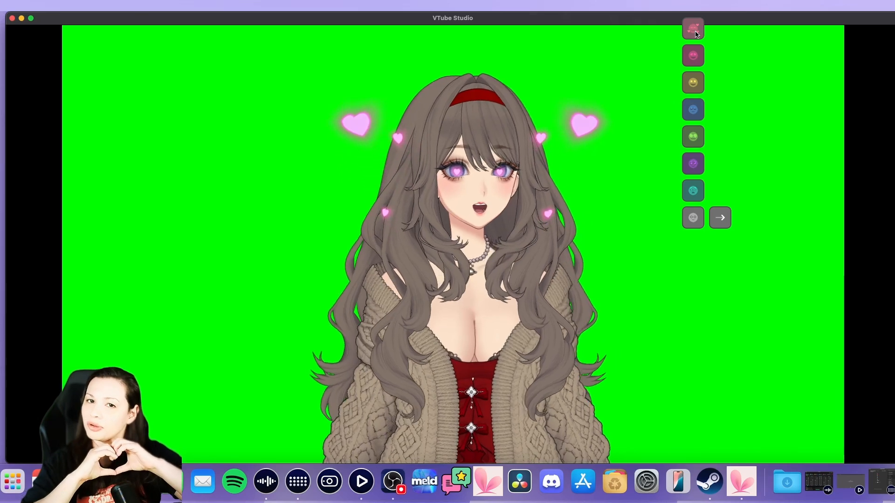
click(695, 34)
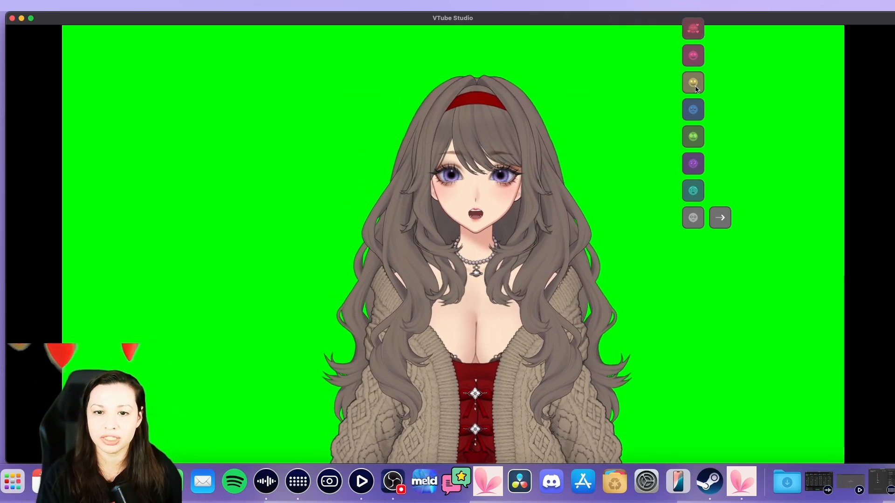
click(694, 85)
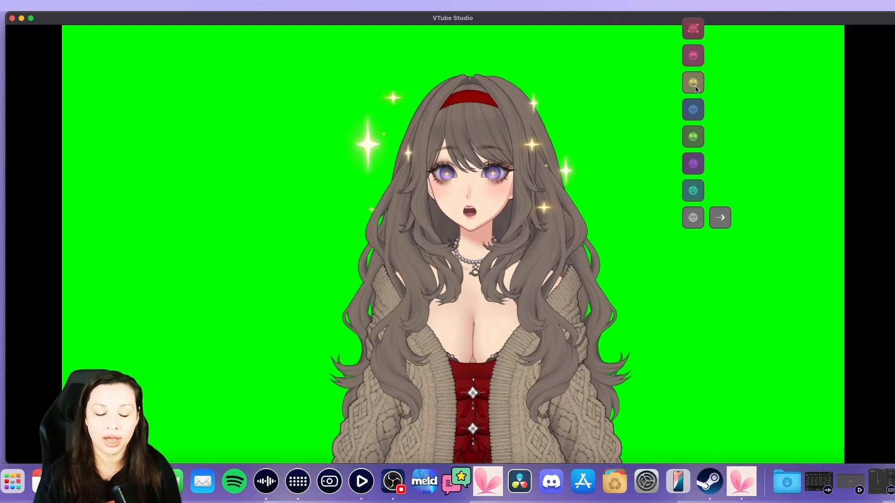
click(695, 85)
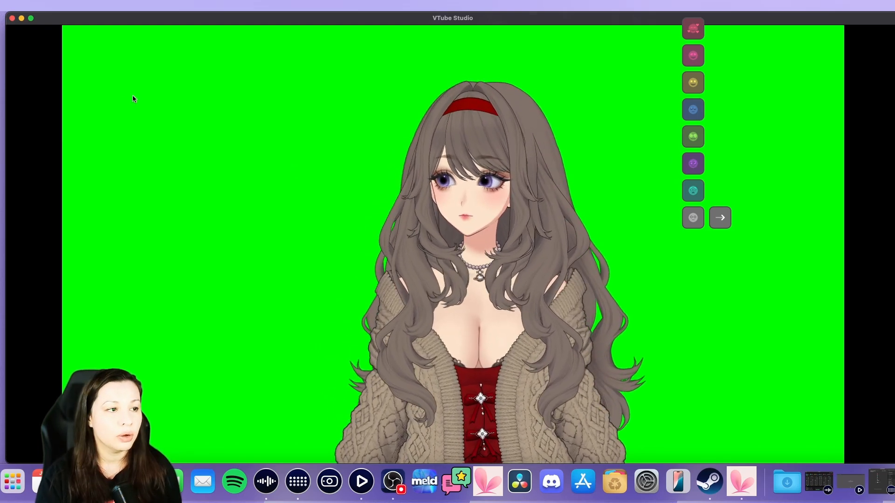
Minimize the VTube Studio window to return to the desktop
click(21, 18)
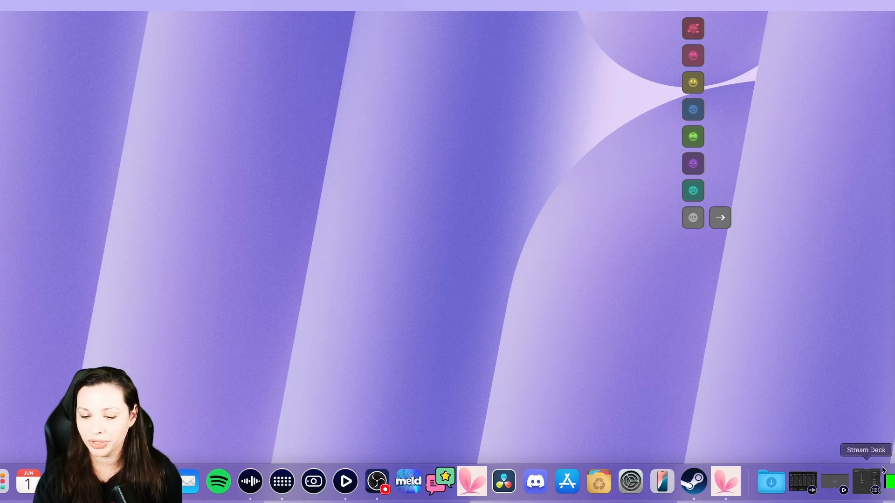
Switch to the Stream Deck app and show page 1 of the Stream Deck + device
click(848, 487)
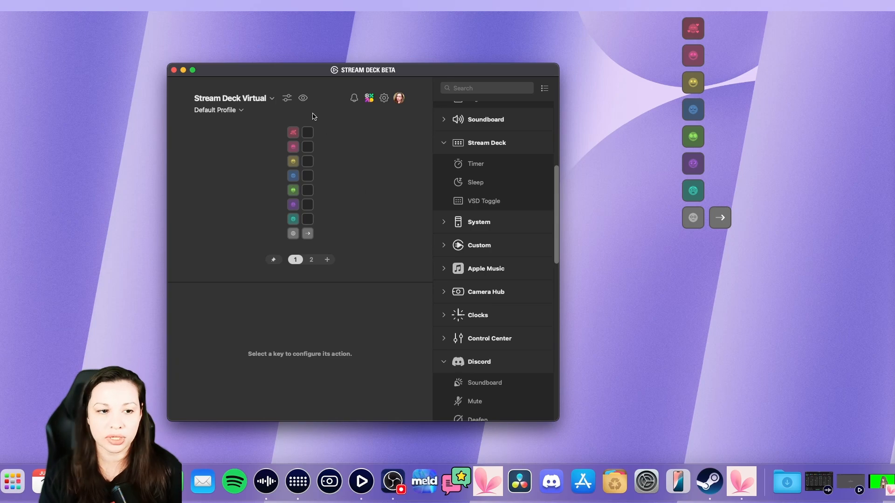
click(252, 99)
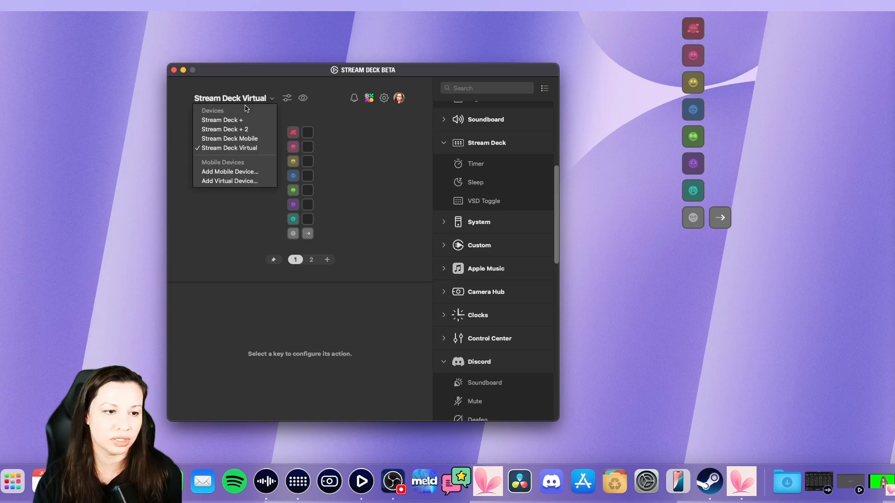
click(240, 120)
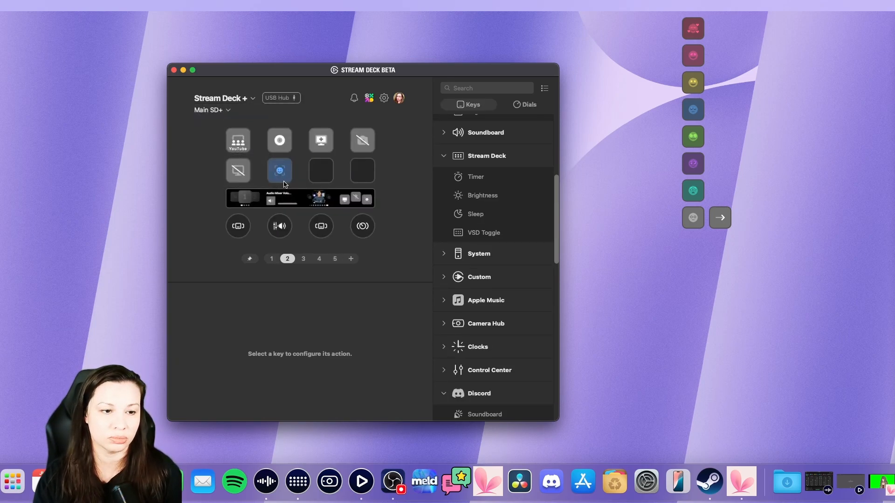
click(272, 259)
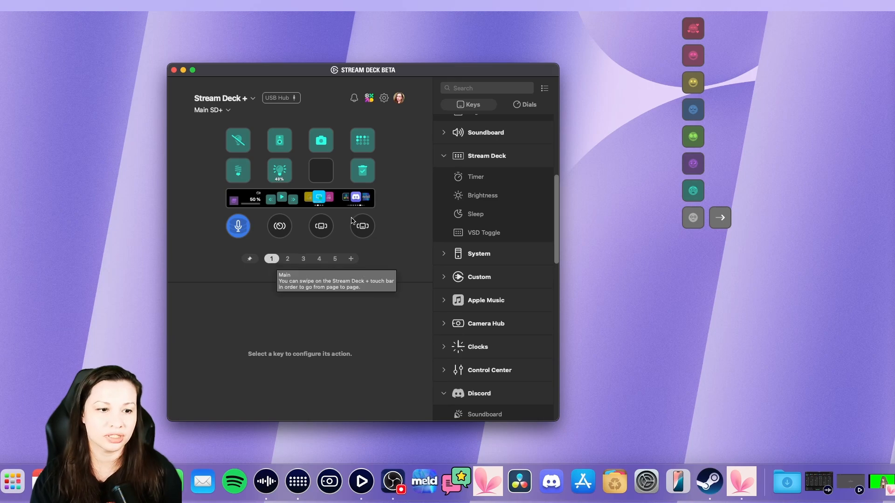
Check the existing VSD Toggle key, and add another VSD Toggle action to the empty third key of the second row
click(331, 175)
click(364, 147)
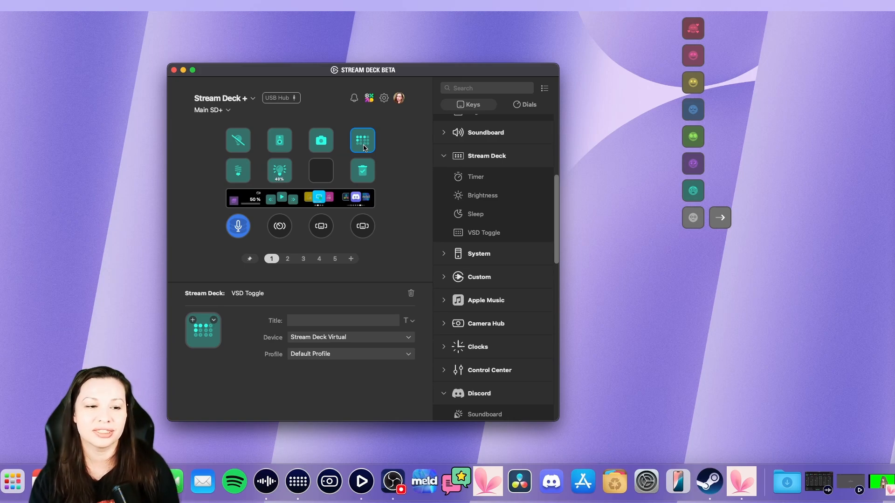
click(330, 175)
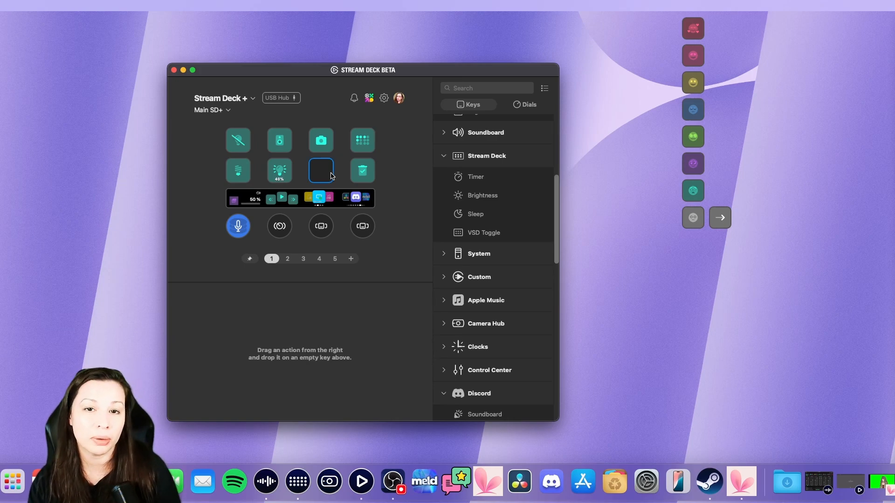
click(367, 146)
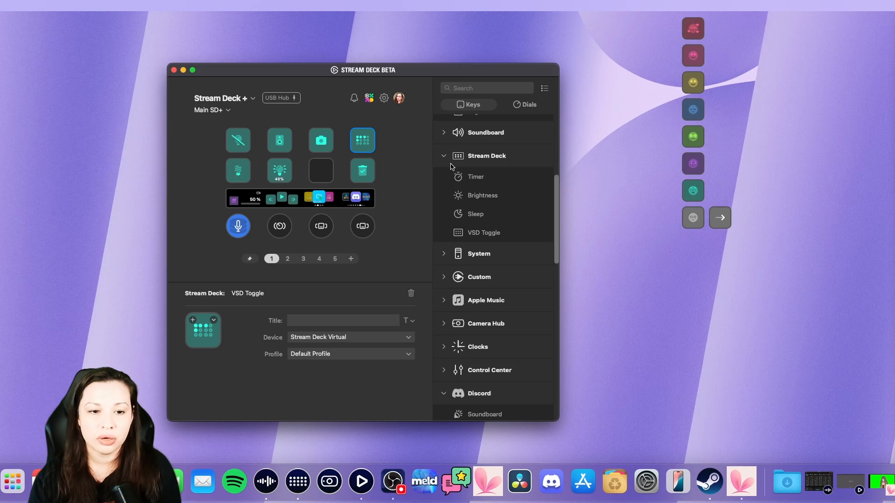
scroll(451, 166, down, 1)
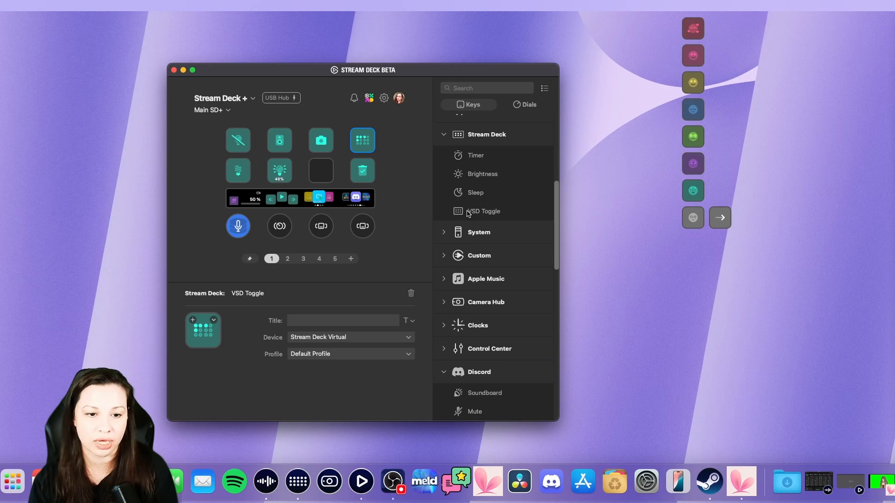
drag(459, 214, 325, 177)
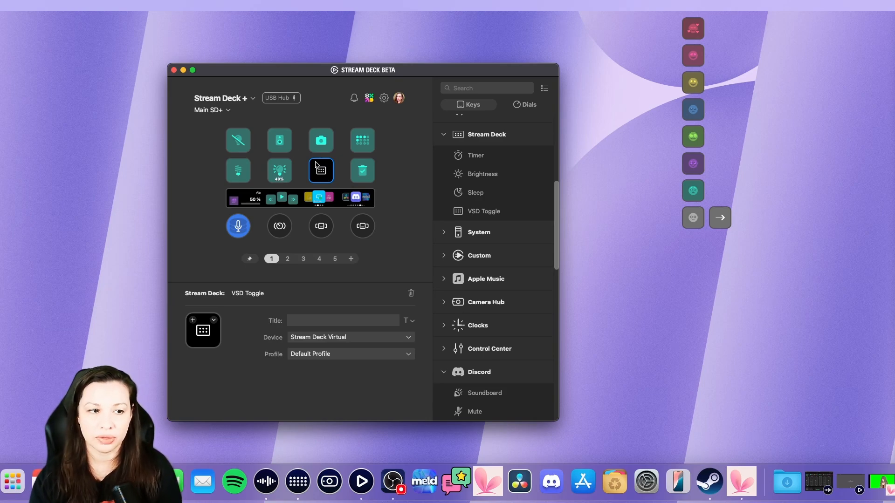
Look at the Stream Deck Virtual device and its settings, and return to the Stream Deck +
click(241, 103)
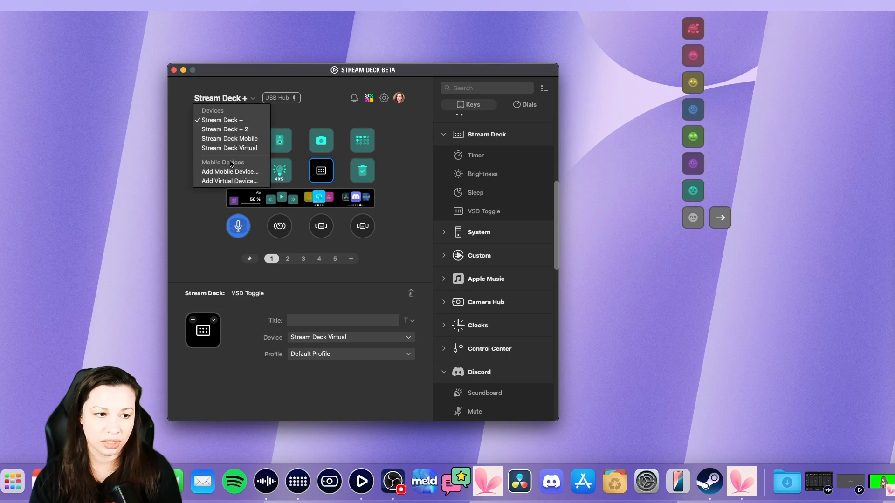
click(233, 148)
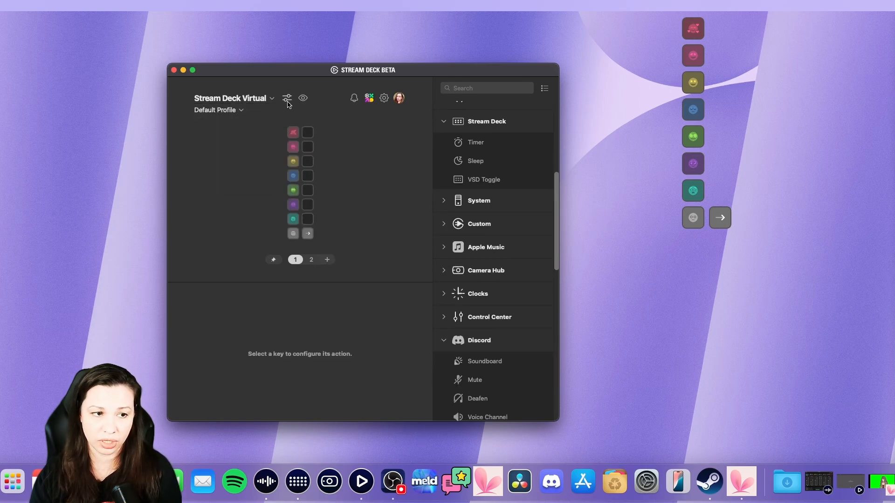
click(287, 98)
click(321, 99)
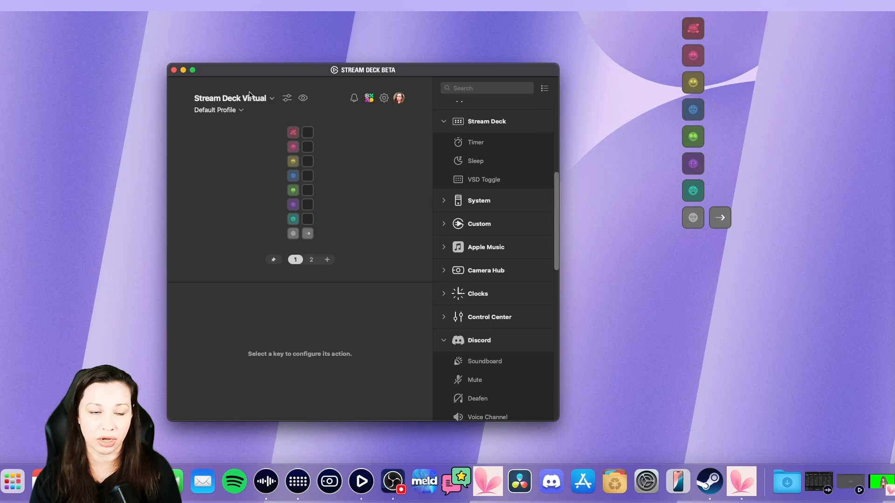
click(225, 99)
click(227, 120)
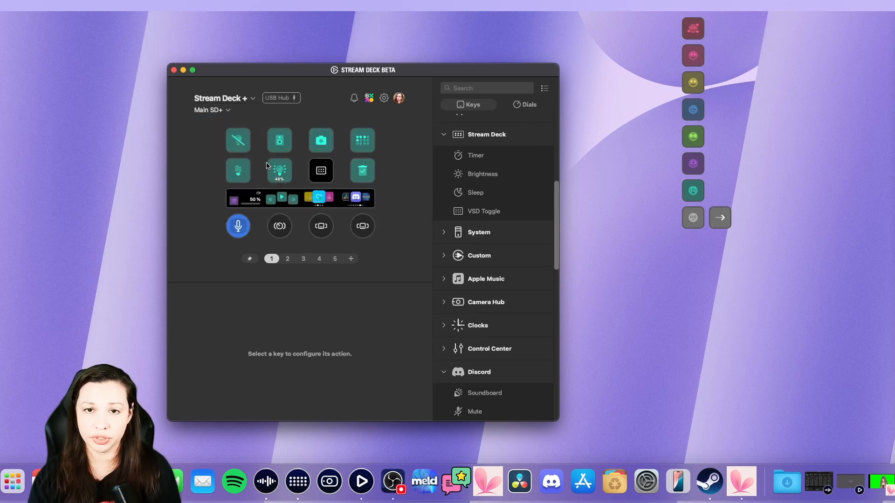
Compare the device and profile settings of the two VSD Toggle keys, leaving neither selected
click(321, 173)
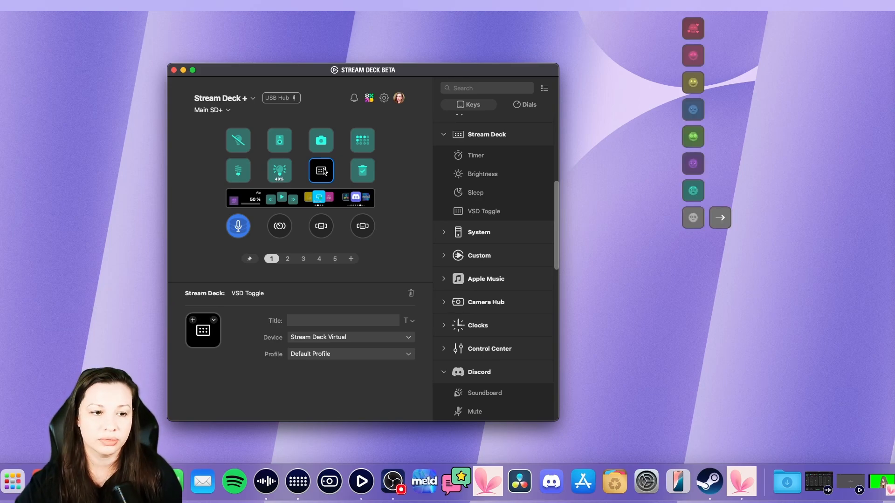
click(364, 139)
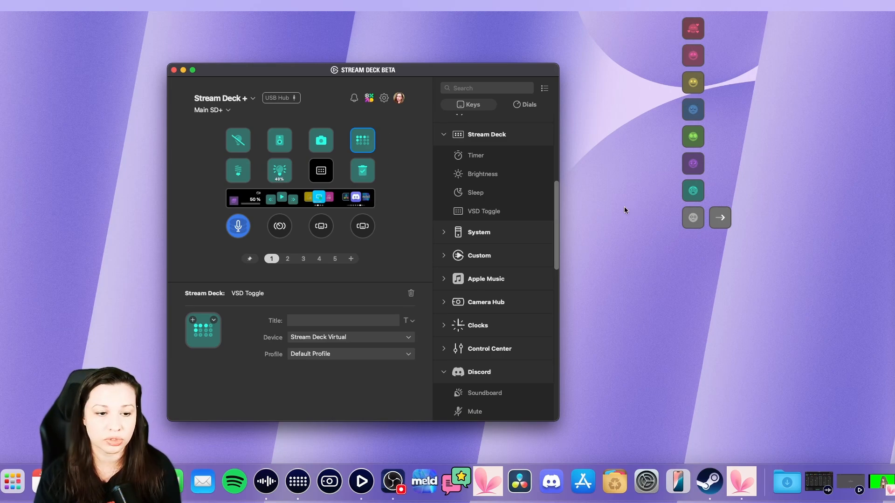
click(405, 259)
Change the configured device to Stream Deck Virtual
click(223, 100)
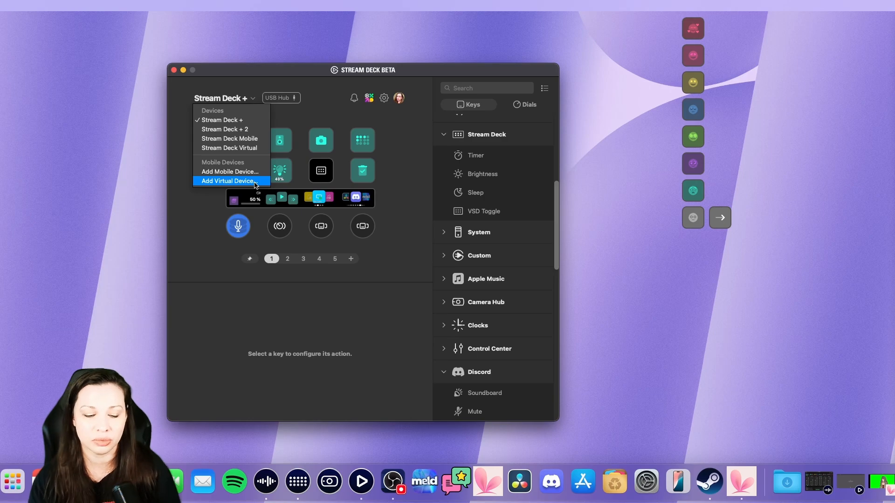
click(304, 119)
click(247, 99)
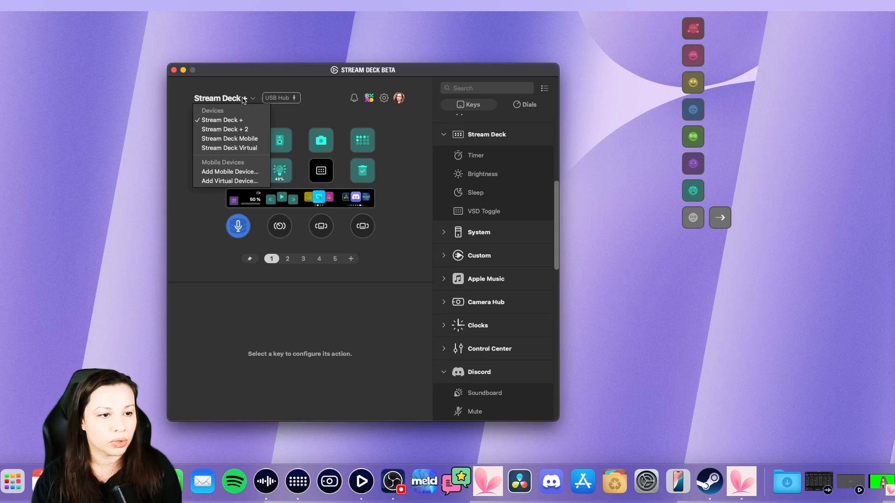
click(226, 148)
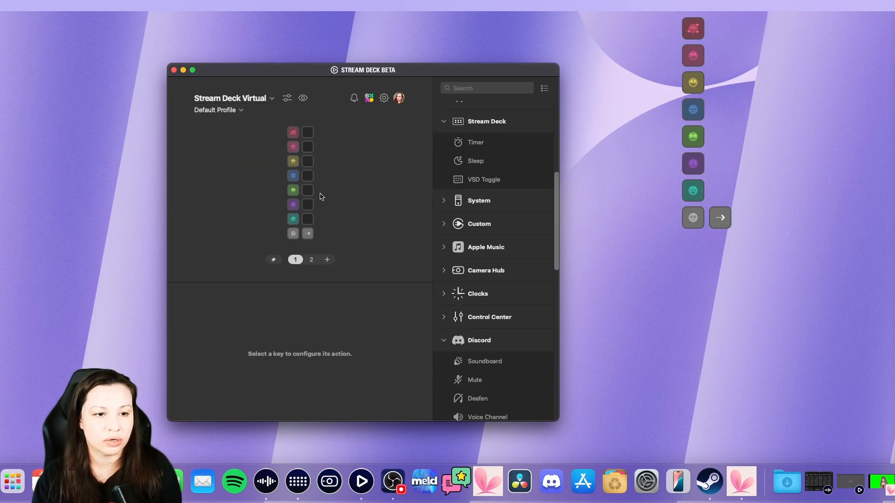
Open the virtual deck's background color picker, try 100% opacity and set it back to 0%
click(287, 98)
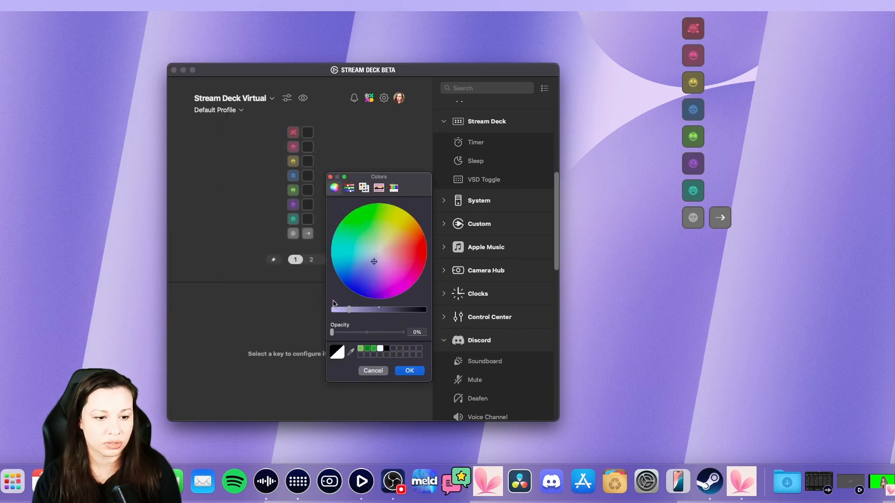
click(333, 300)
drag(332, 333, 431, 331)
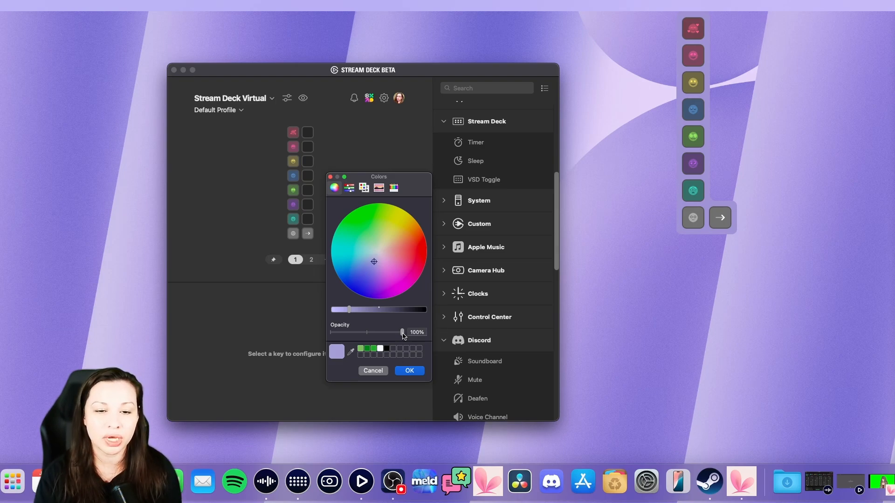
drag(403, 334, 316, 336)
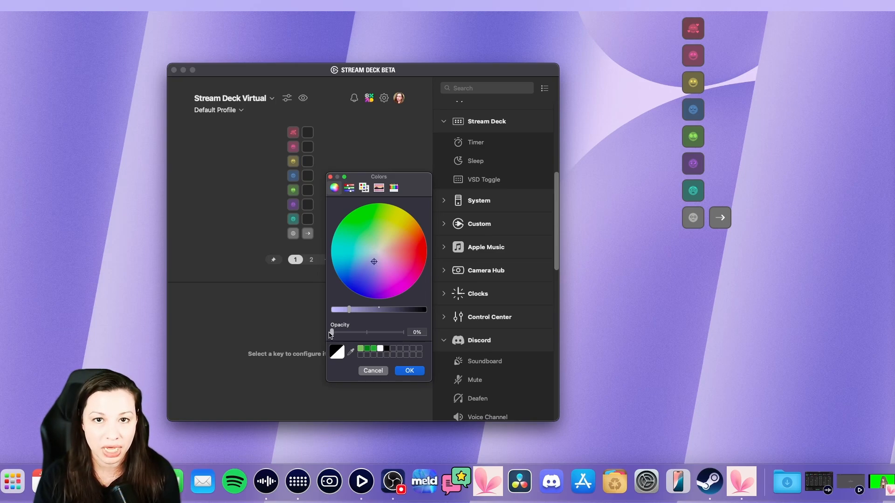
Browse the color picker's sliders, palettes, image and pencil modes, ending on the color wheel
click(348, 187)
click(364, 187)
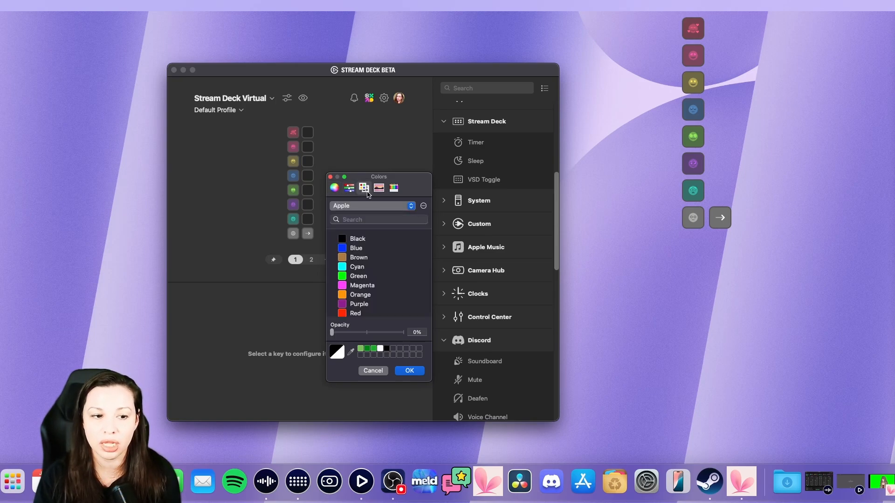
click(379, 187)
click(398, 191)
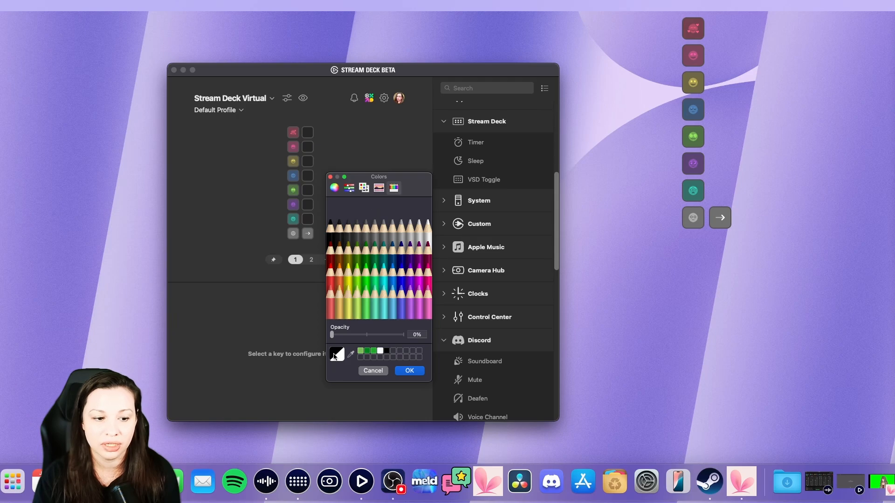
mouse_move(331, 335)
mouse_down()
mouse_move(405, 334)
mouse_move(310, 334)
mouse_up()
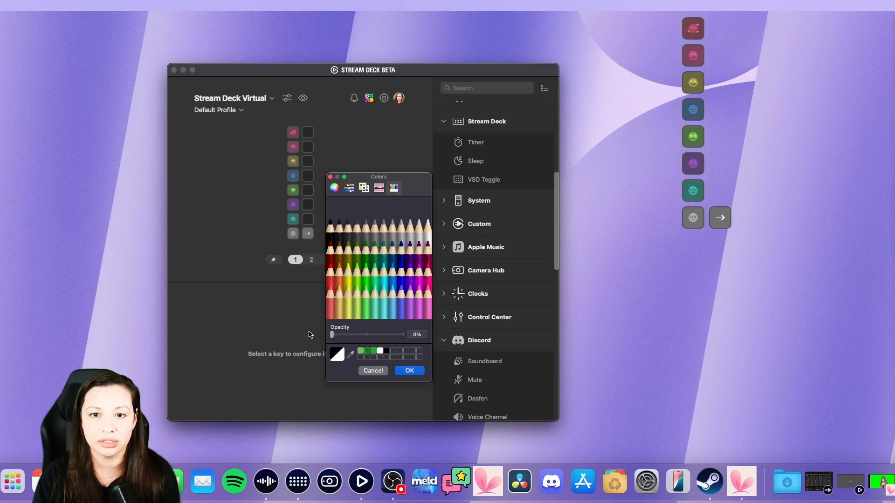
click(335, 187)
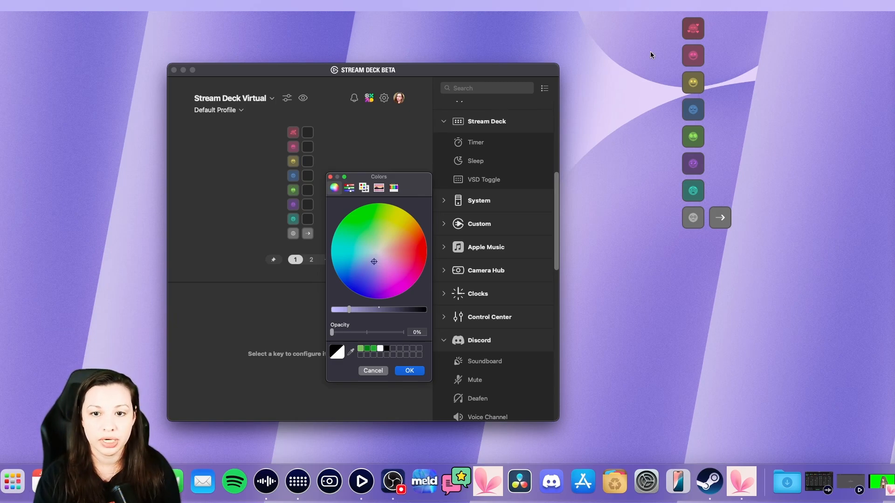
Move the virtual deck slightly left on the desktop by temporarily raising its background opacity to 100%, restoring it to 0%
click(693, 72)
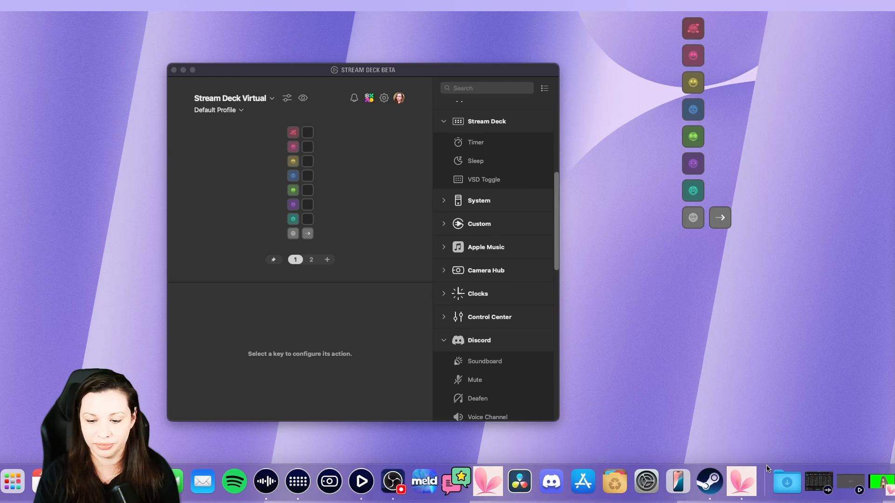
click(298, 481)
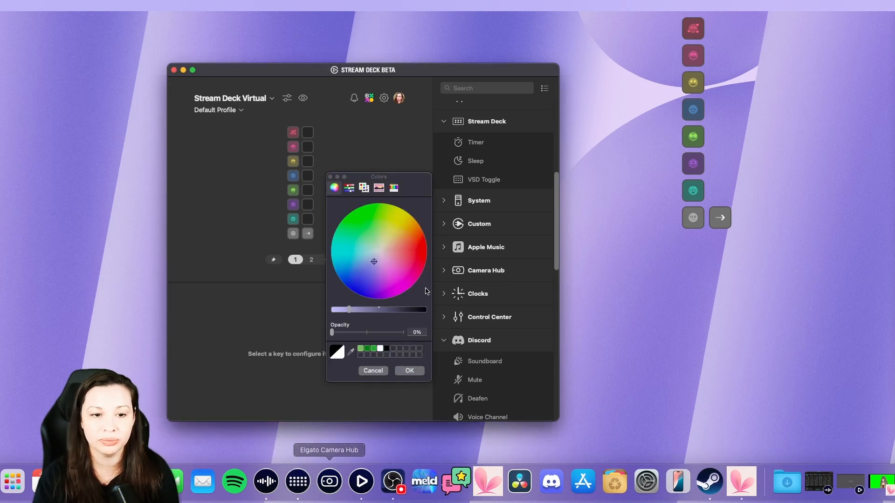
drag(394, 329, 410, 329)
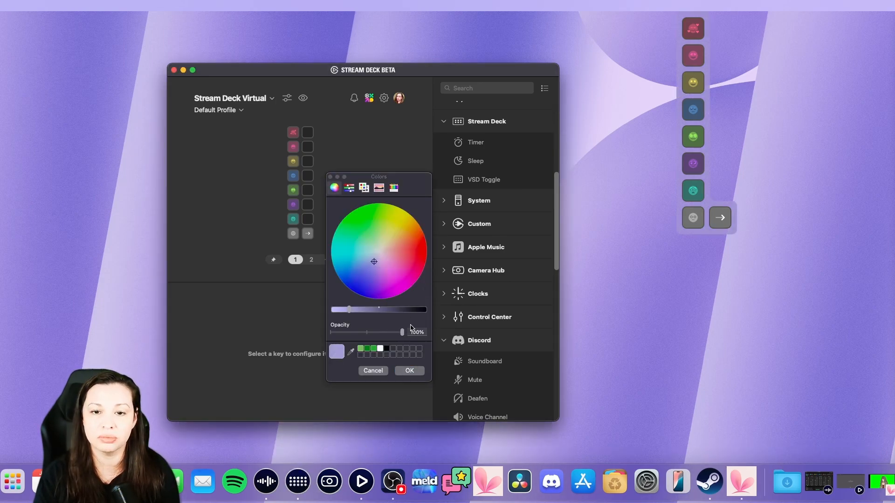
click(683, 174)
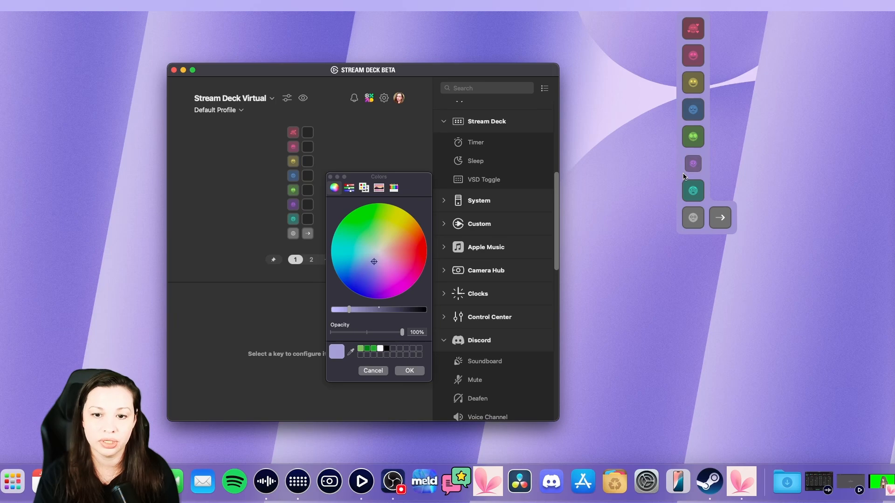
drag(681, 183, 630, 176)
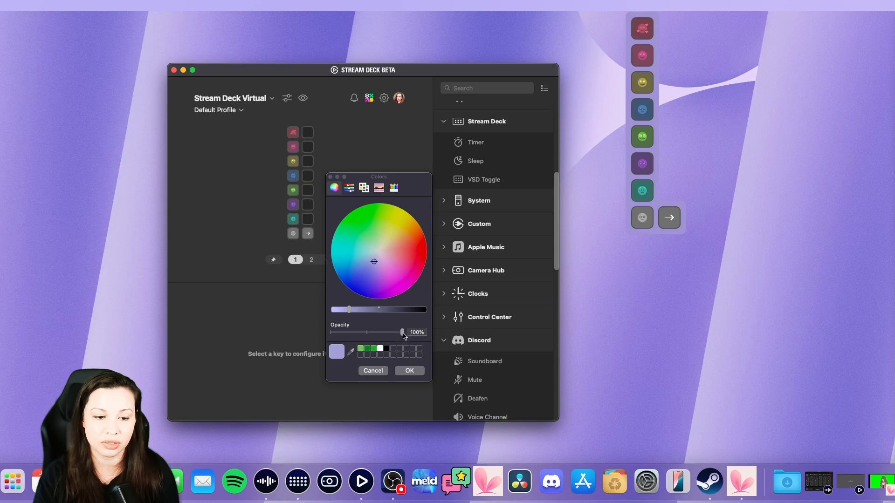
drag(402, 332, 315, 341)
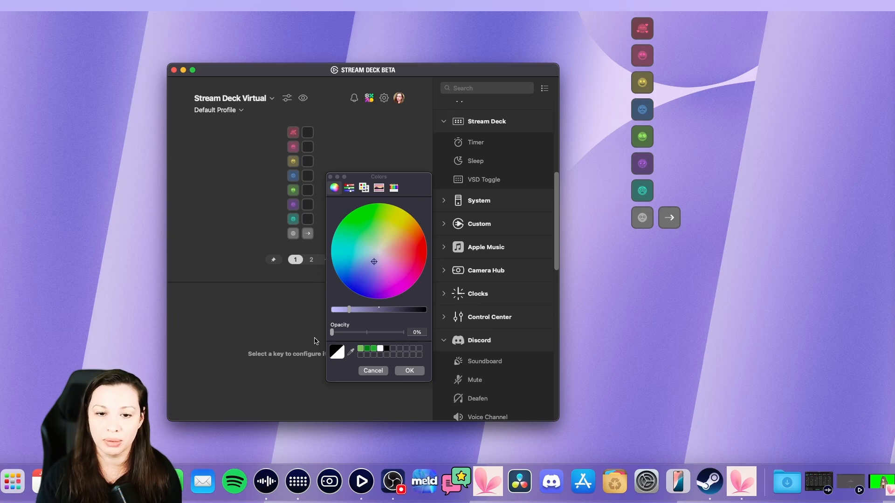
click(660, 150)
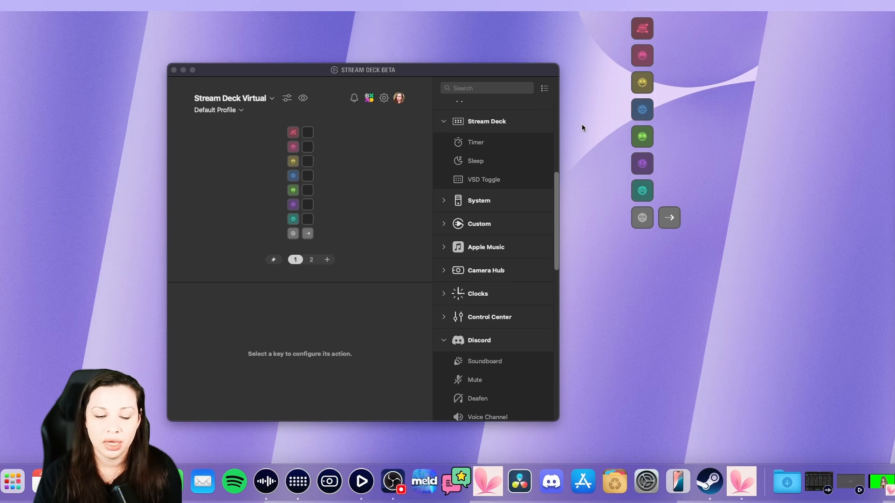
key(ctrl+Up)
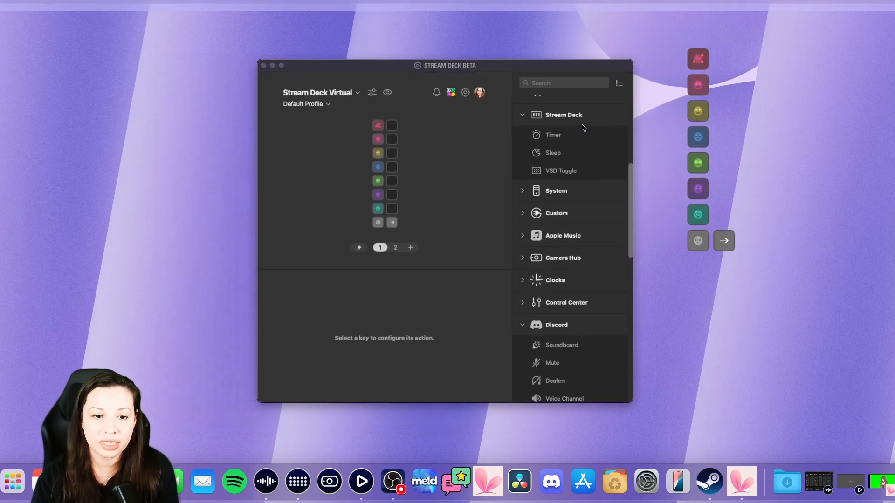
click(582, 126)
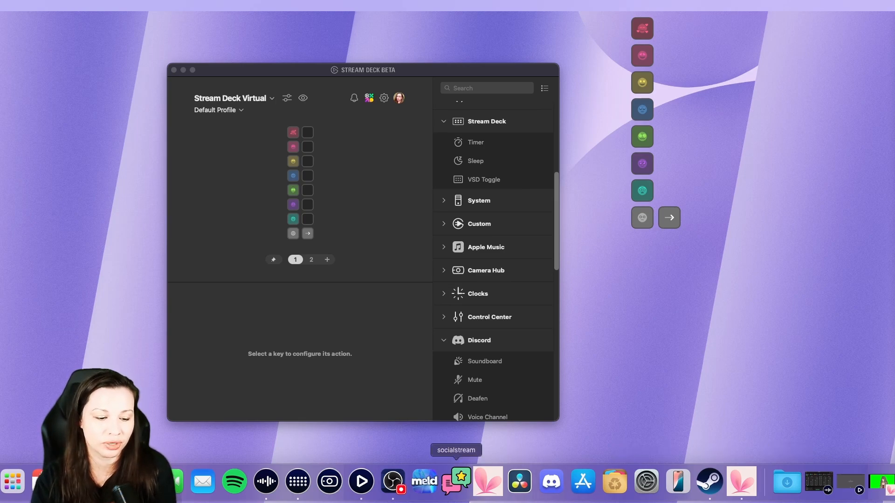
click(298, 481)
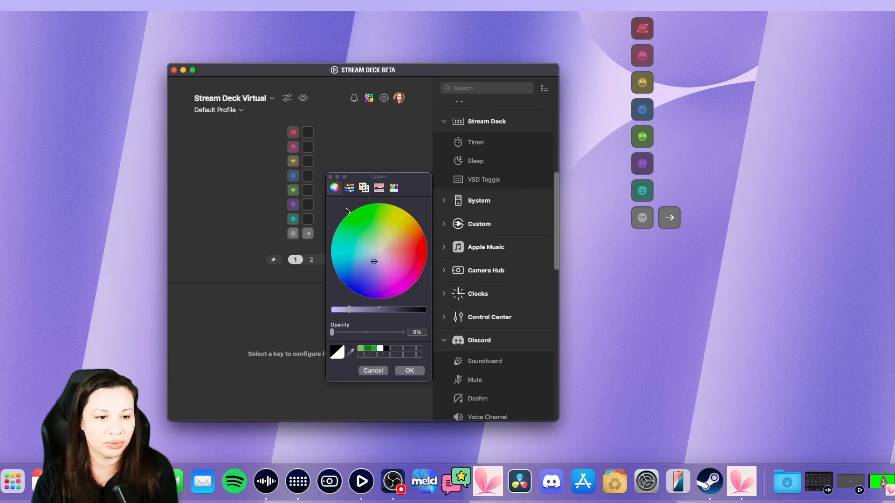
Close the color picker and set the virtual deck's layout to 3 rows and 3 columns
click(330, 177)
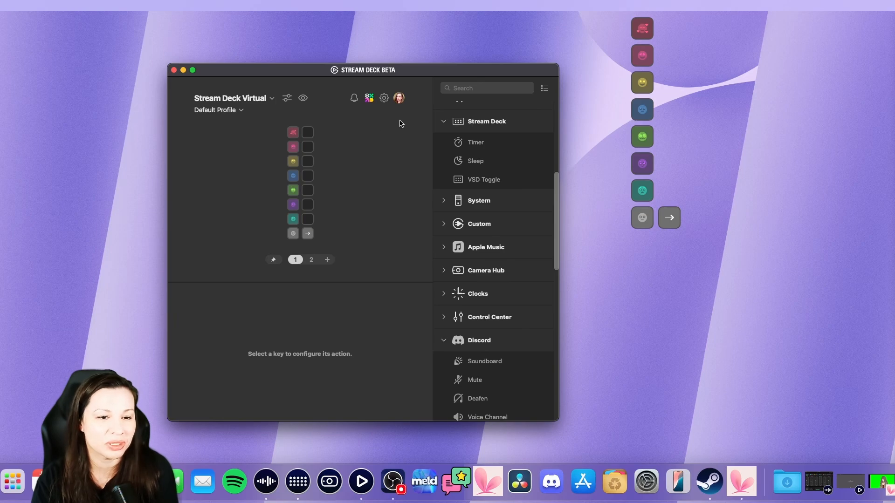
click(288, 99)
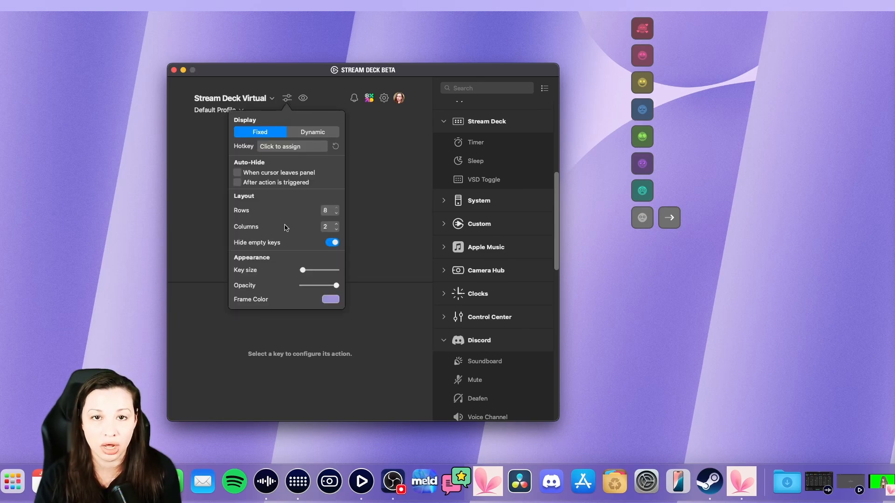
click(336, 214)
click(336, 215)
click(336, 214)
click(337, 215)
click(337, 215)
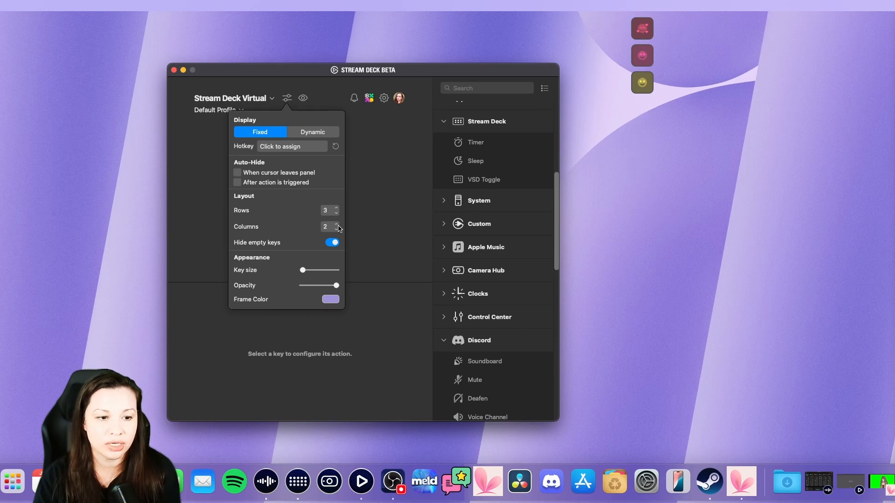
click(337, 225)
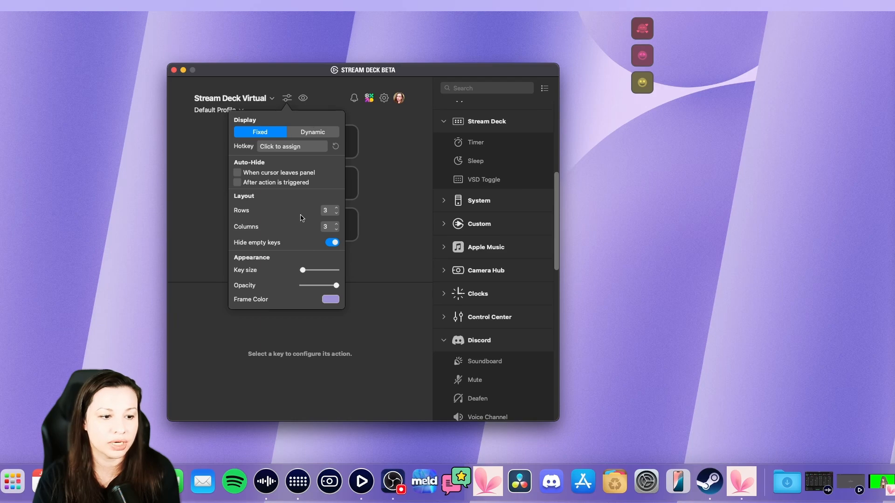
Turn off hiding of empty keys, try fewer rows and columns, and set the layout to 3 rows and 5 columns
click(336, 244)
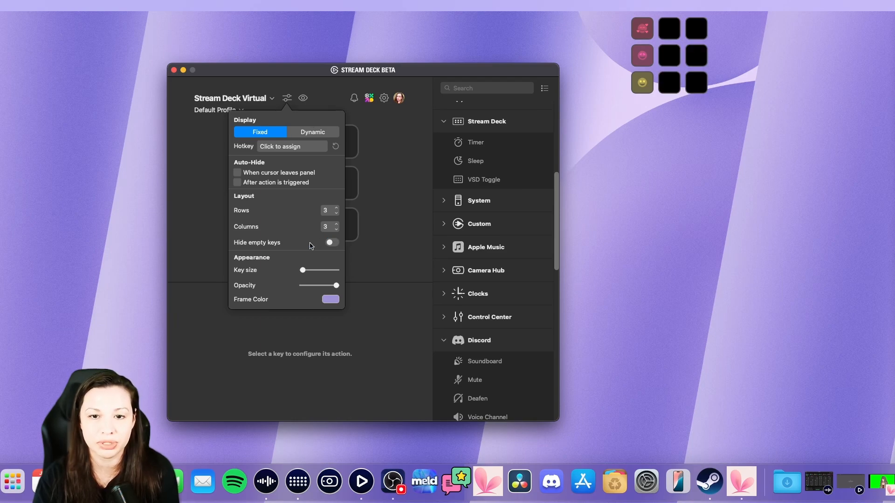
click(336, 229)
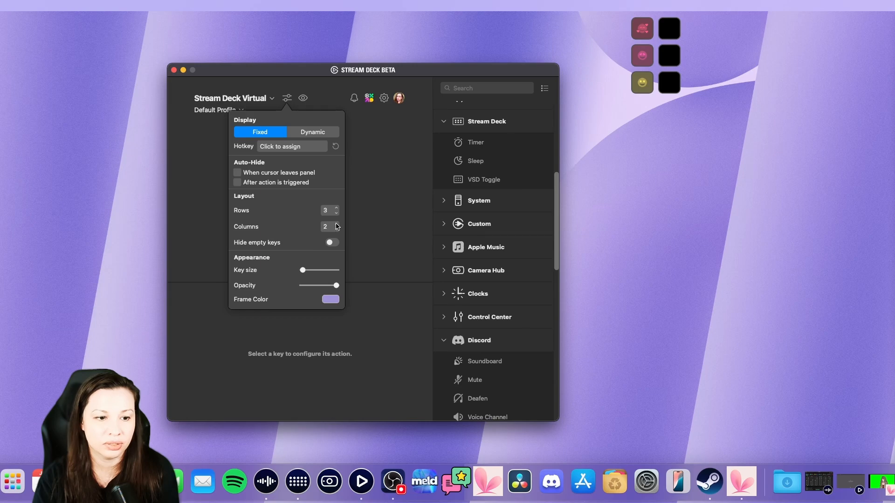
click(336, 225)
click(336, 213)
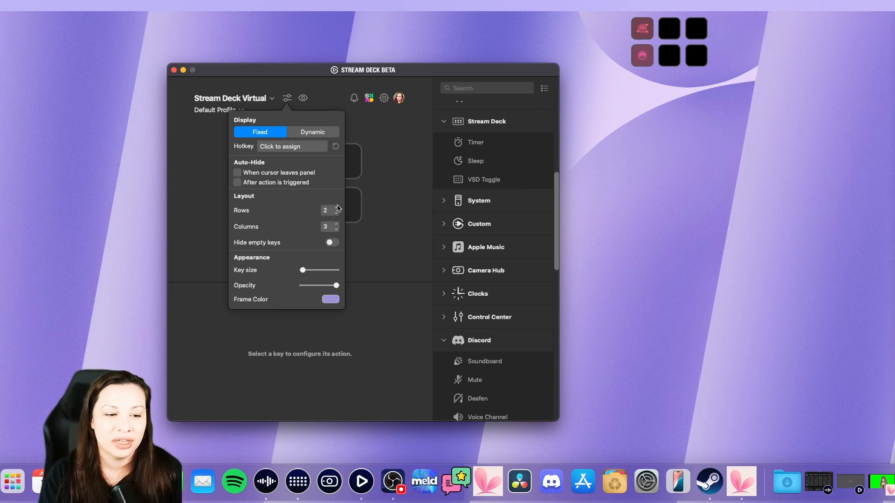
click(337, 208)
click(336, 223)
click(337, 224)
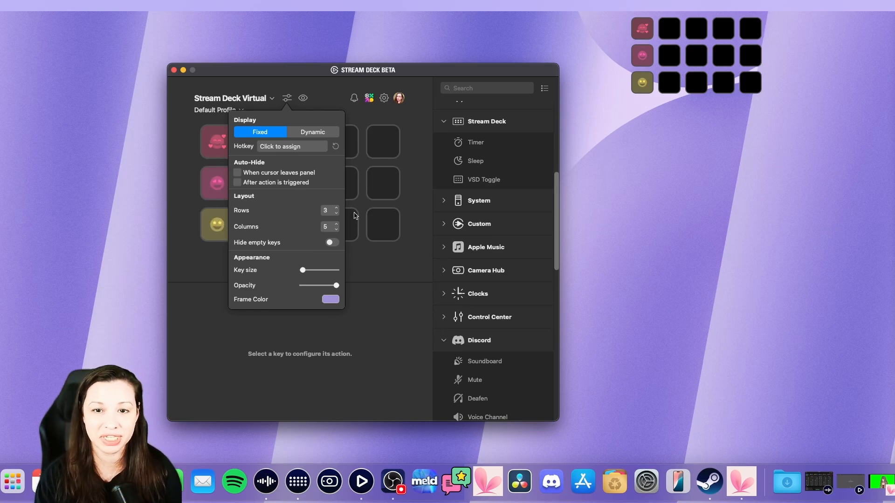
Expand the virtual deck's layout to 4 rows and 8 columns
click(336, 208)
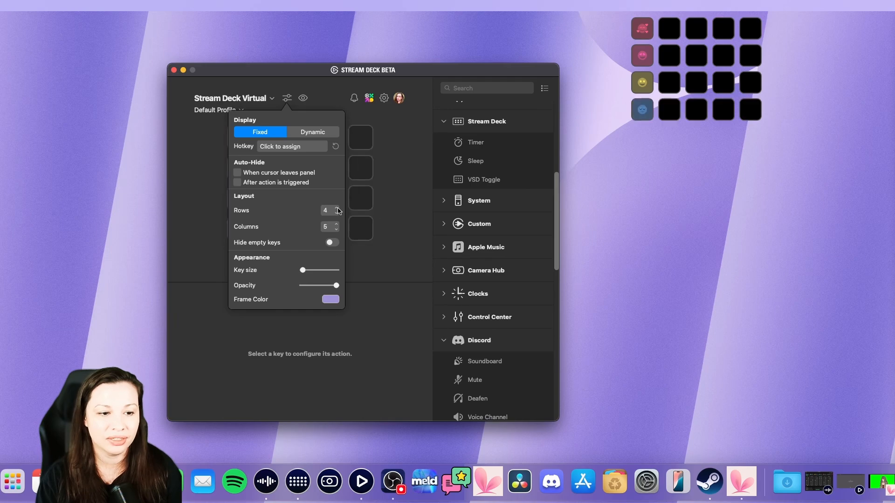
click(336, 224)
click(336, 224)
click(336, 224)
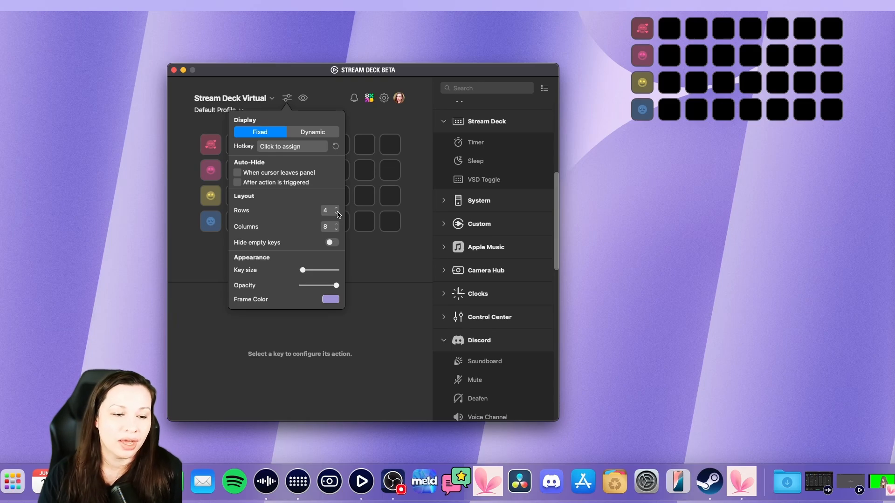
Increase the virtual deck's layout to 8 rows and keep its overall opacity at the maximum
click(336, 208)
click(337, 208)
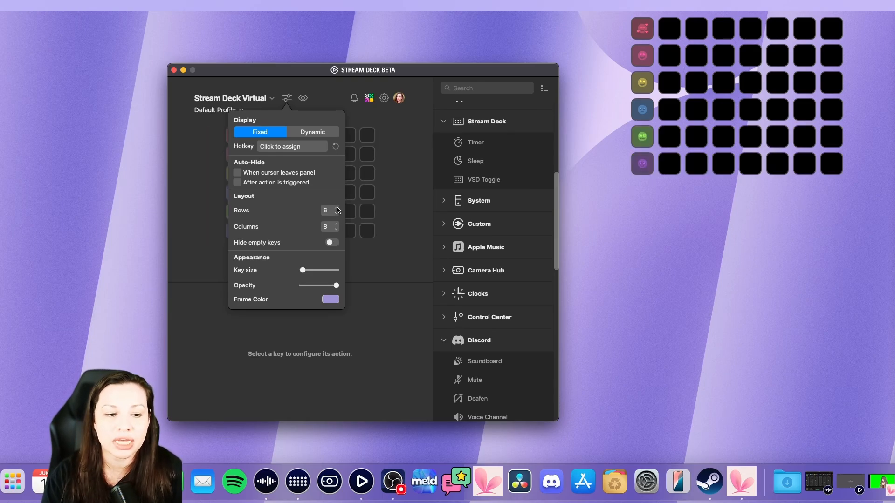
click(337, 208)
click(336, 208)
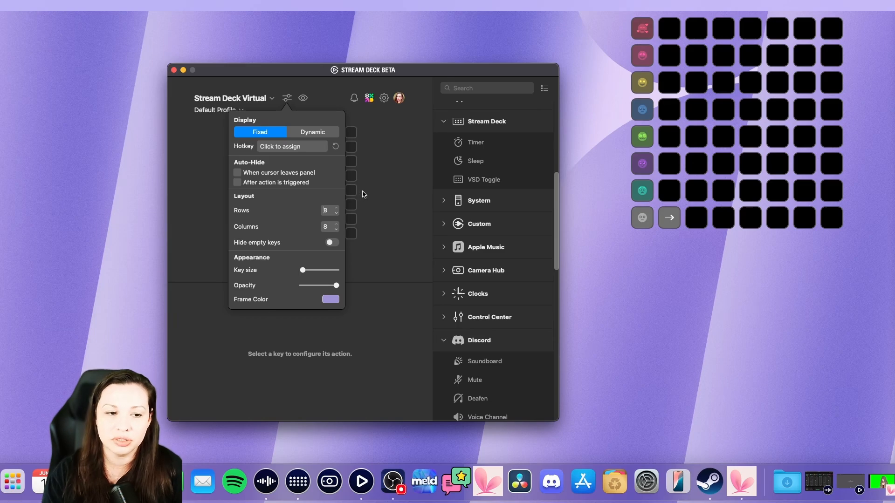
drag(337, 286, 362, 287)
Raise the frame color's opacity to 100% and move the virtual deck to the right edge of the desktop
click(333, 301)
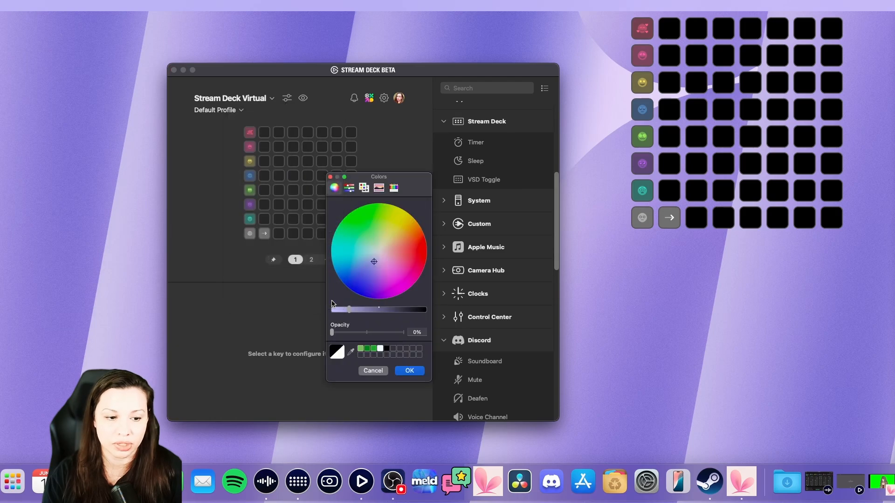
drag(333, 332, 420, 334)
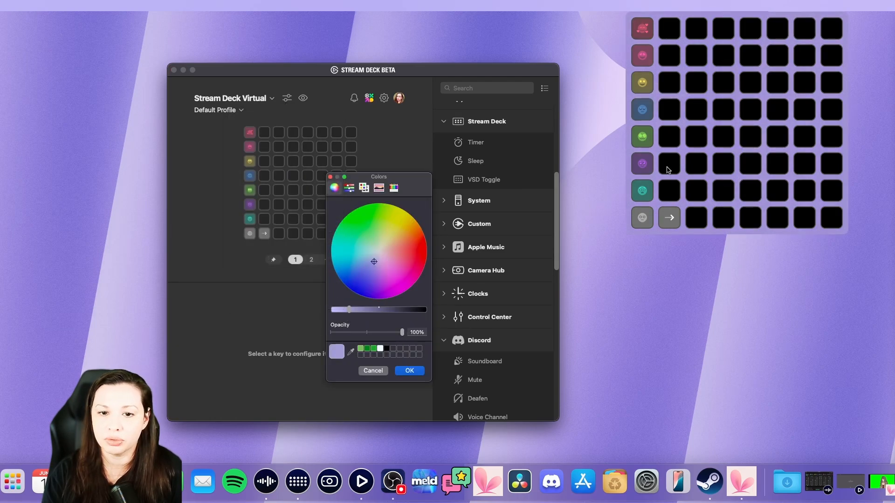
drag(683, 149, 732, 141)
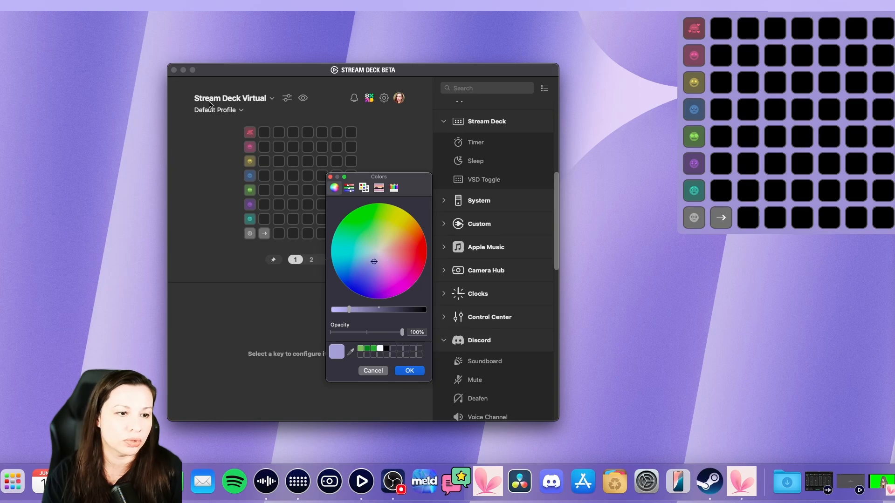
Add a second virtual device and place its deck at the top of the desktop, just left of the first deck
click(237, 97)
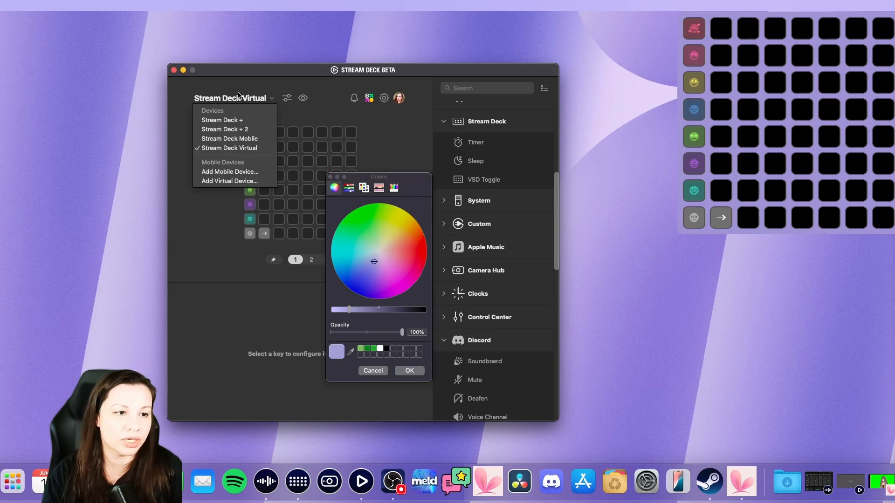
click(227, 181)
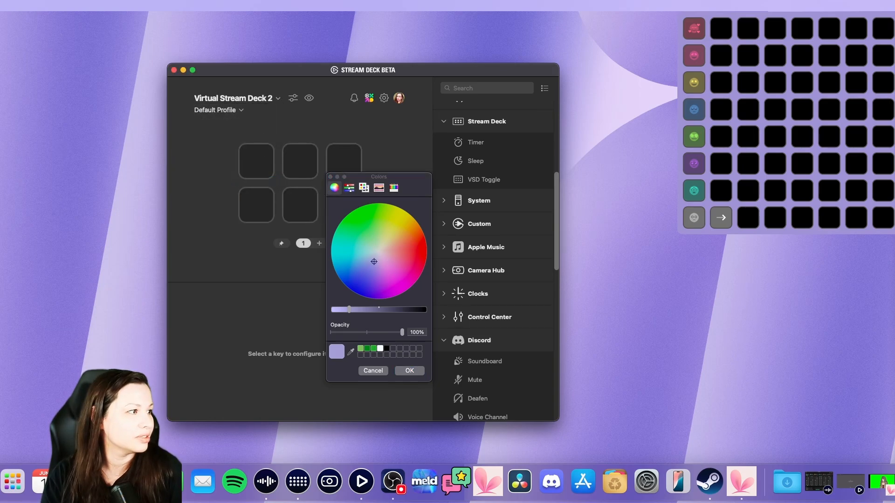
drag(314, 17, 639, 8)
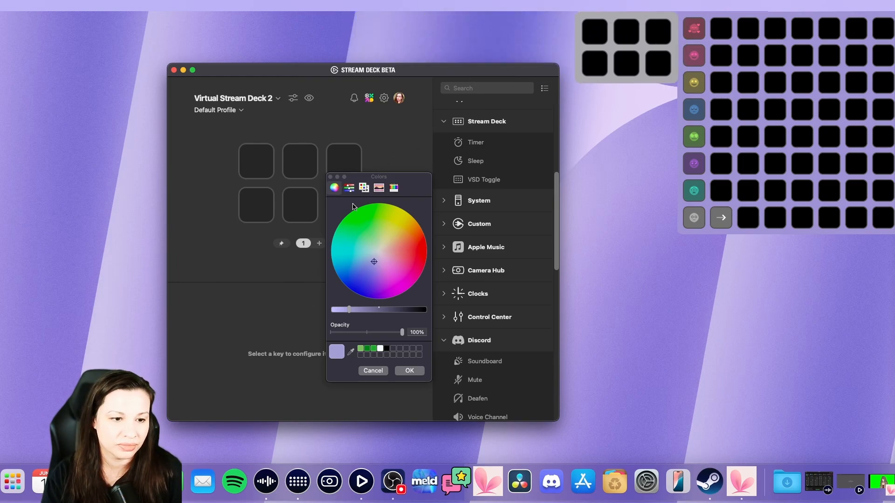
Set the first virtual deck's frame color opacity back to 0% and close the color picker
drag(402, 332, 309, 333)
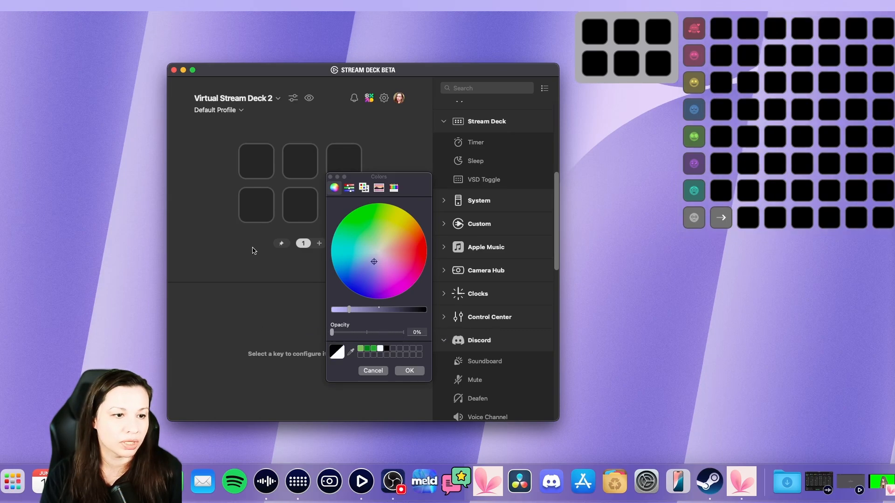
click(242, 99)
click(320, 119)
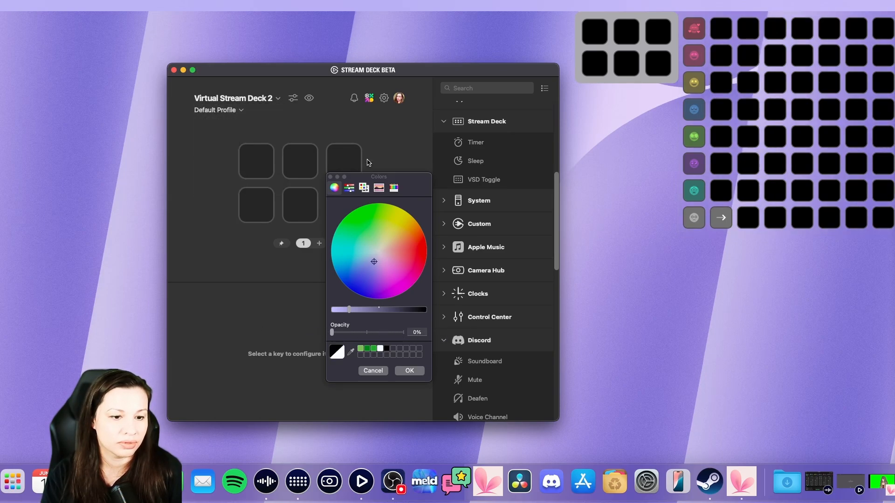
click(329, 183)
click(330, 177)
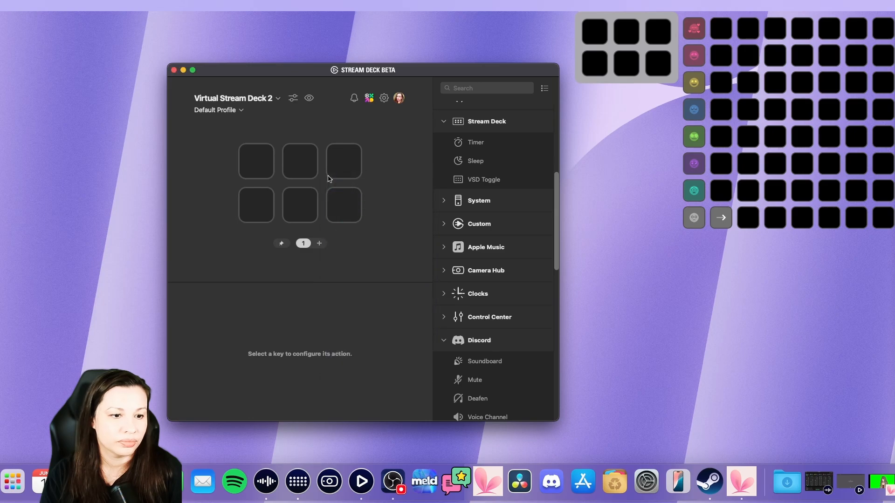
Set the layout of Virtual Stream Deck 2 to 8 rows and 8 columns
click(240, 111)
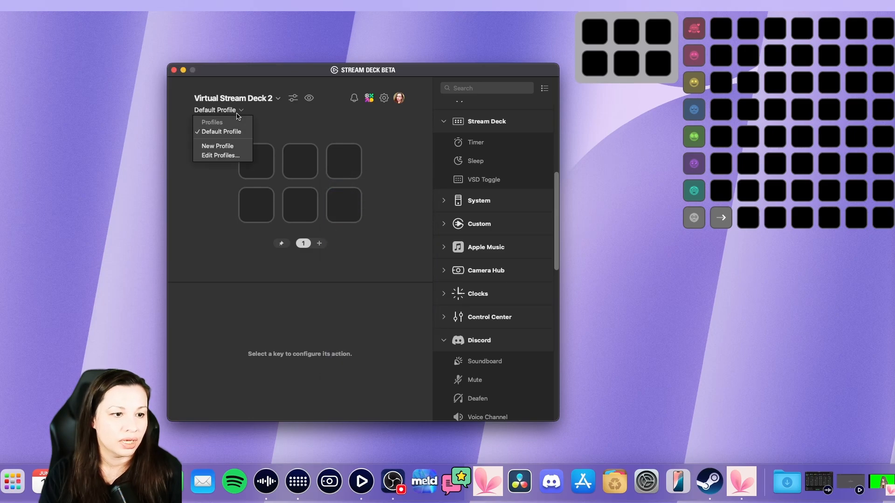
click(268, 122)
click(293, 98)
click(342, 208)
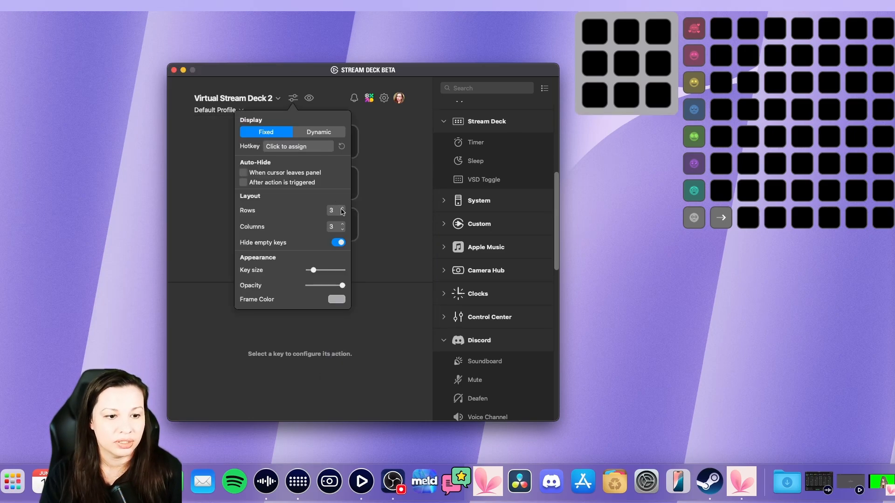
click(342, 208)
click(342, 208)
click(342, 208)
click(342, 208)
click(342, 208)
click(342, 224)
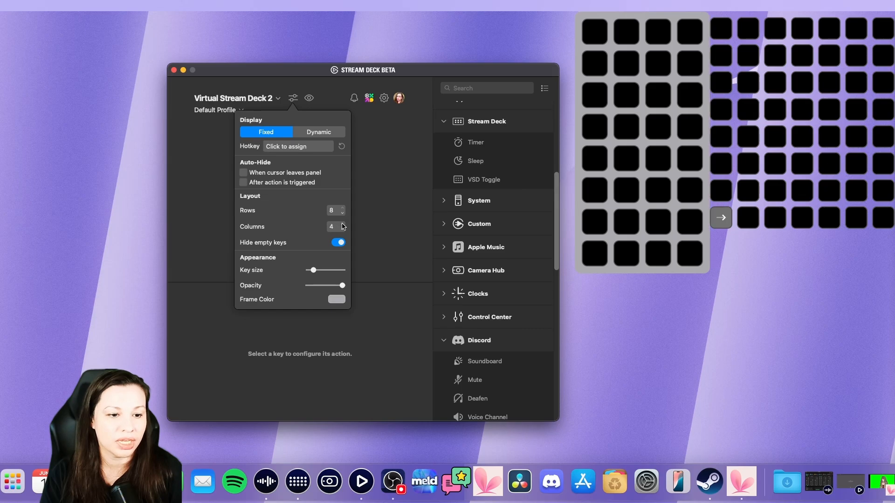
click(343, 225)
click(343, 225)
click(342, 225)
click(342, 224)
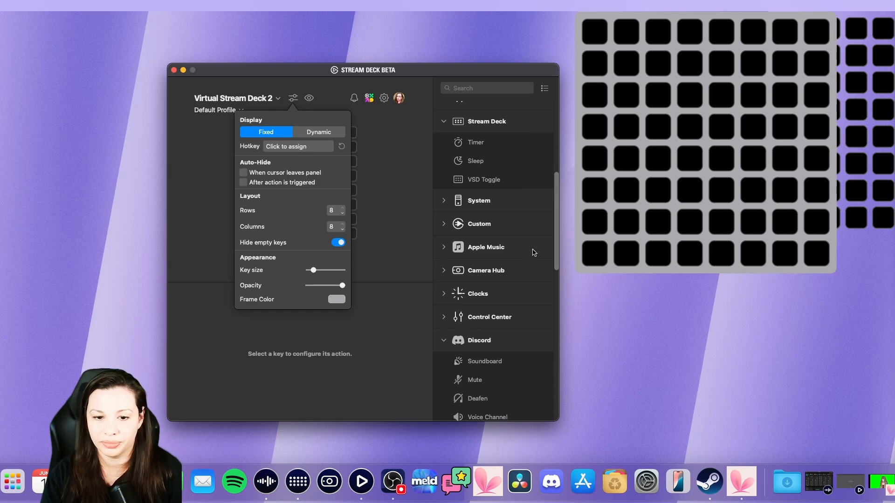
Move the second virtual deck left so it sits beside the first, and set its frame color opacity to 0%
click(608, 237)
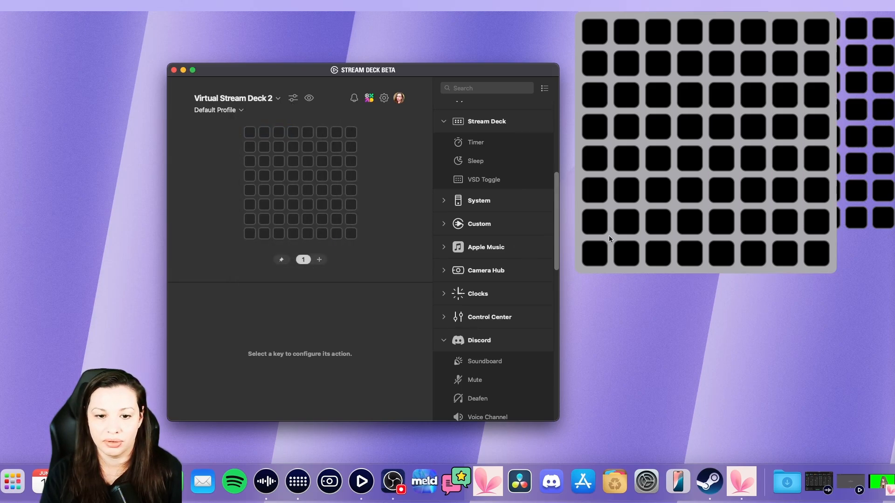
drag(608, 235, 456, 214)
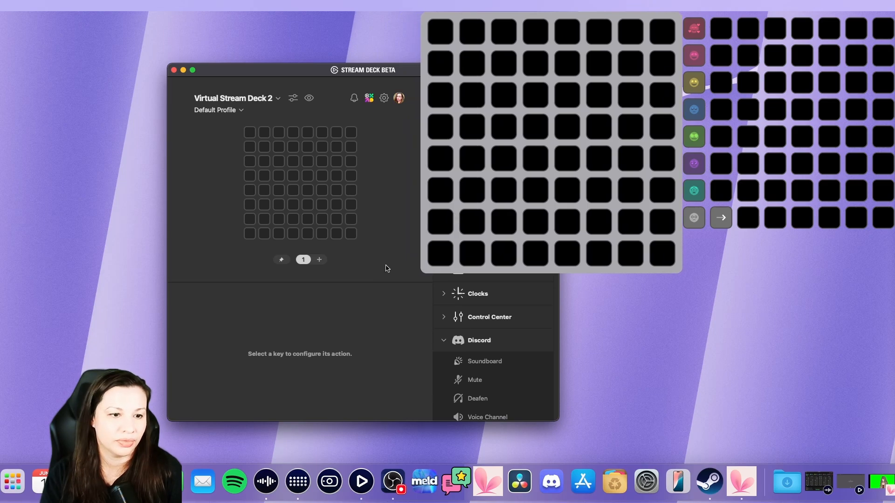
click(292, 99)
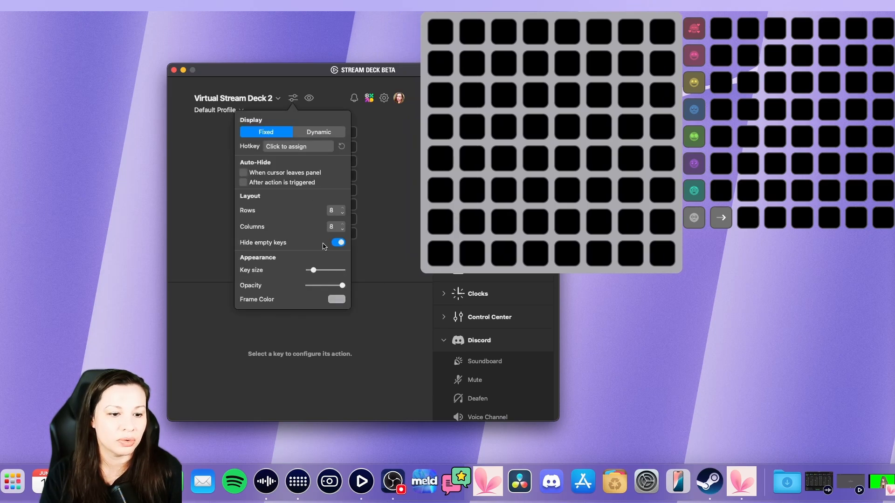
click(335, 299)
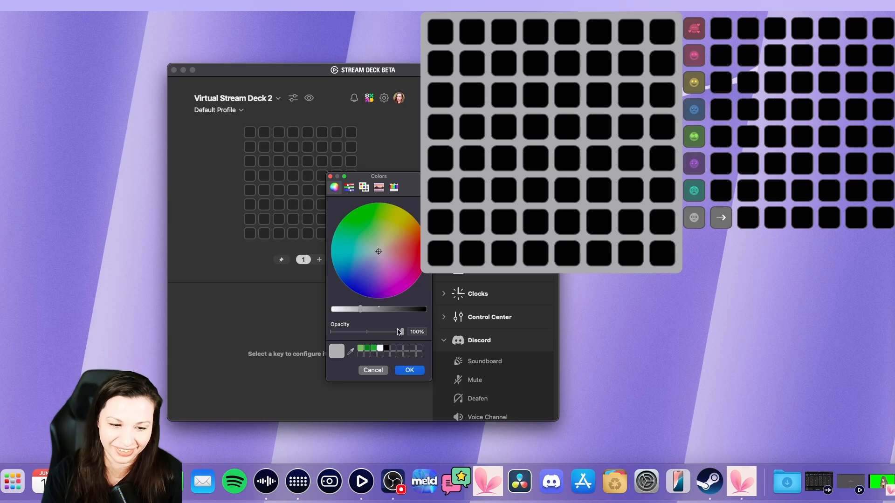
drag(402, 332, 310, 335)
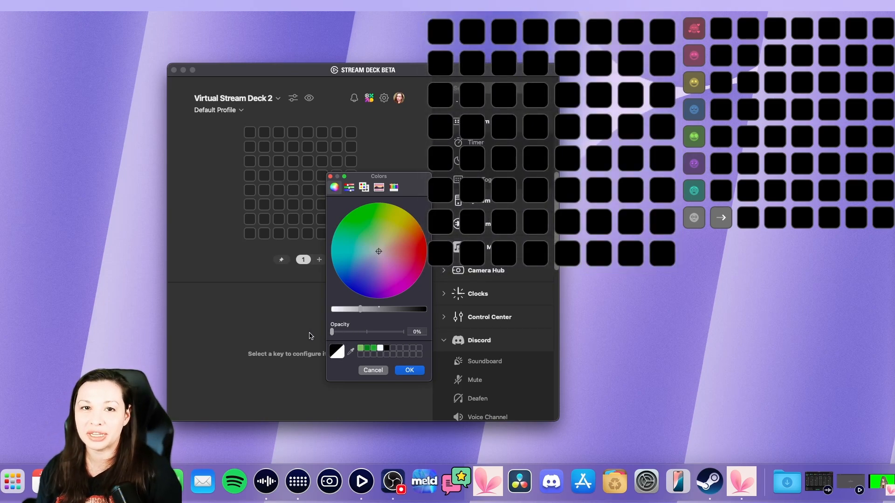
Close the color picker and reduce the second virtual deck's key size to the minimum
click(250, 319)
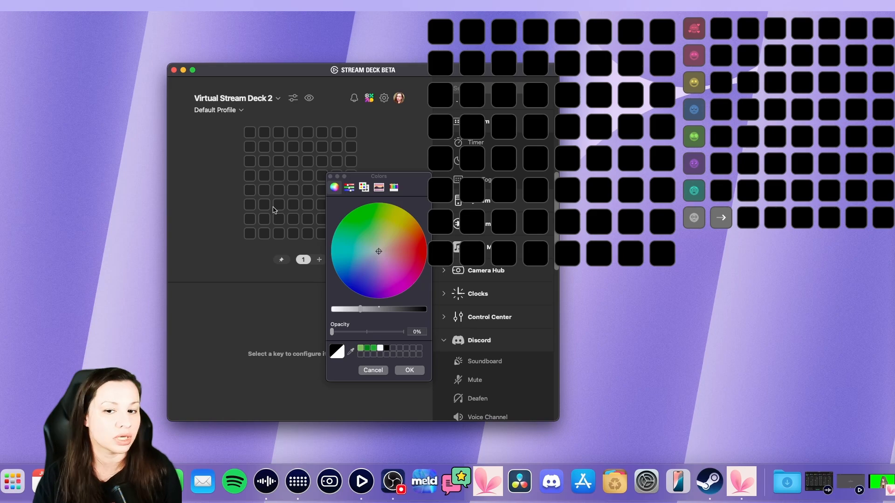
click(330, 178)
click(293, 98)
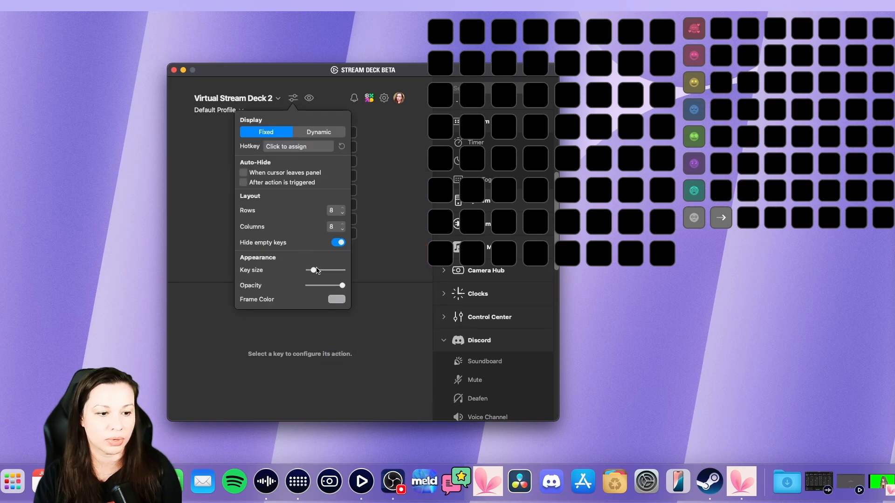
drag(316, 270, 260, 259)
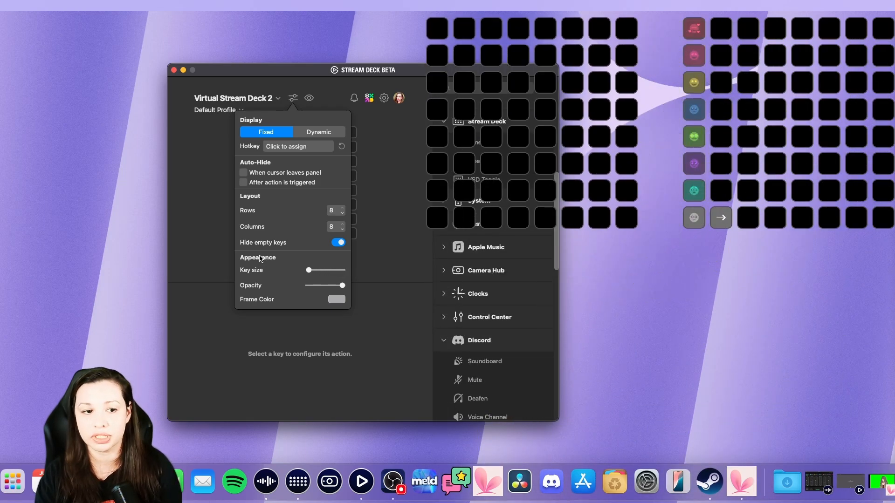
Move the second virtual deck flush against the first by temporarily raising its frame opacity to 100%, restoring it to 0%
click(337, 302)
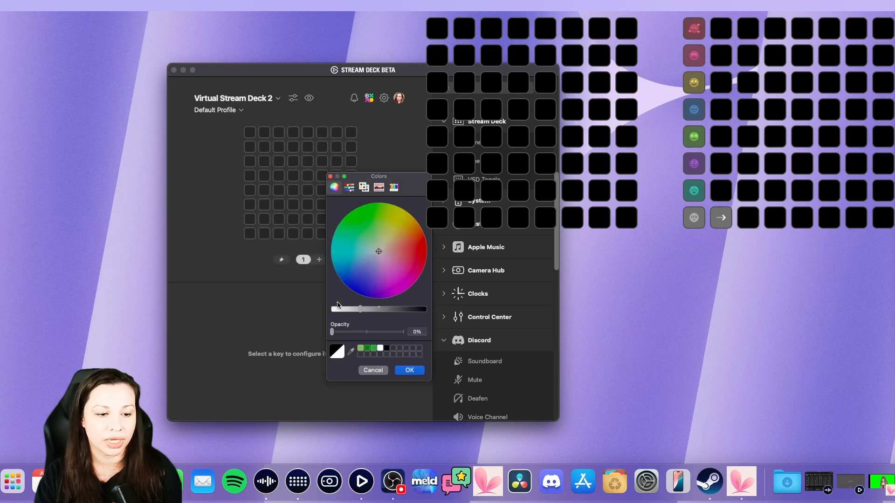
drag(332, 332, 426, 335)
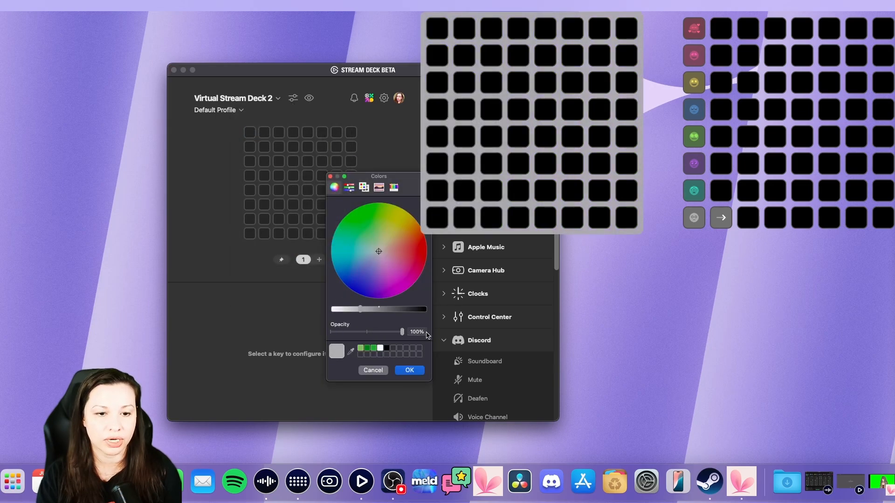
drag(477, 179, 519, 175)
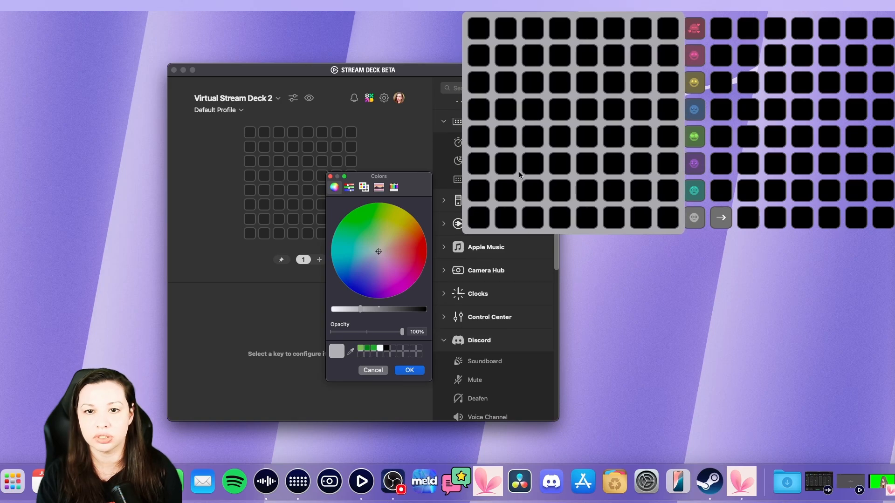
drag(401, 331, 308, 331)
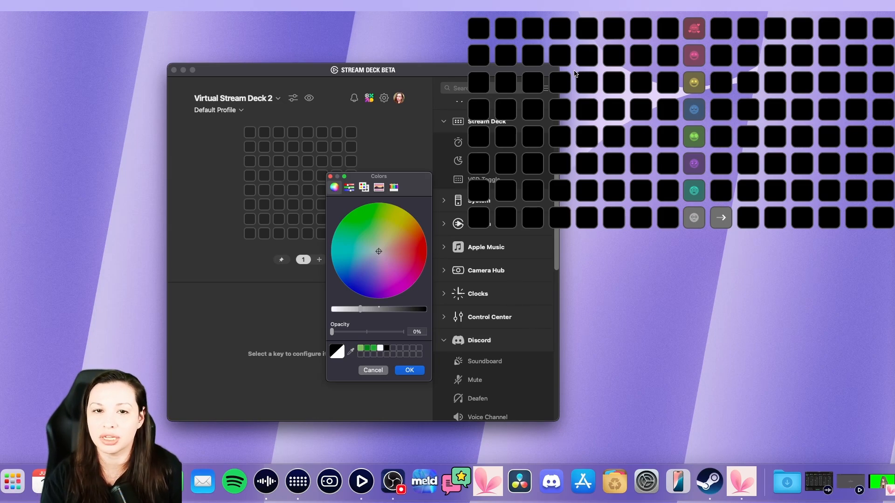
click(145, 169)
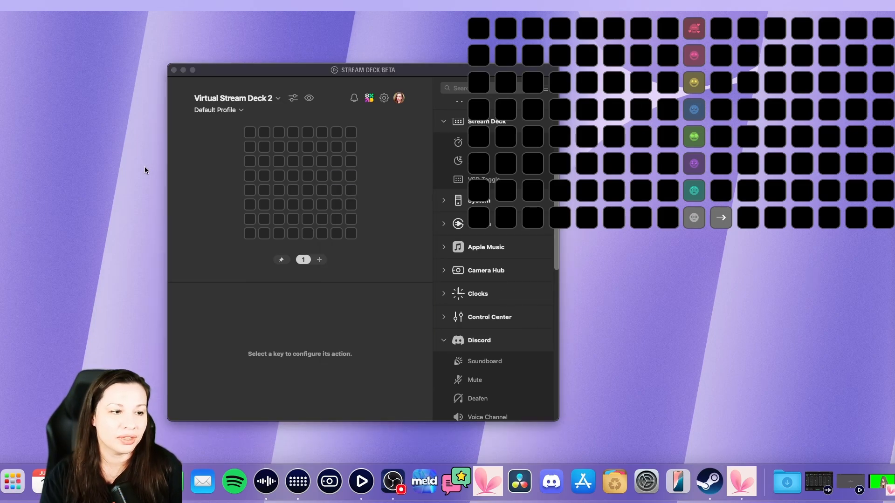